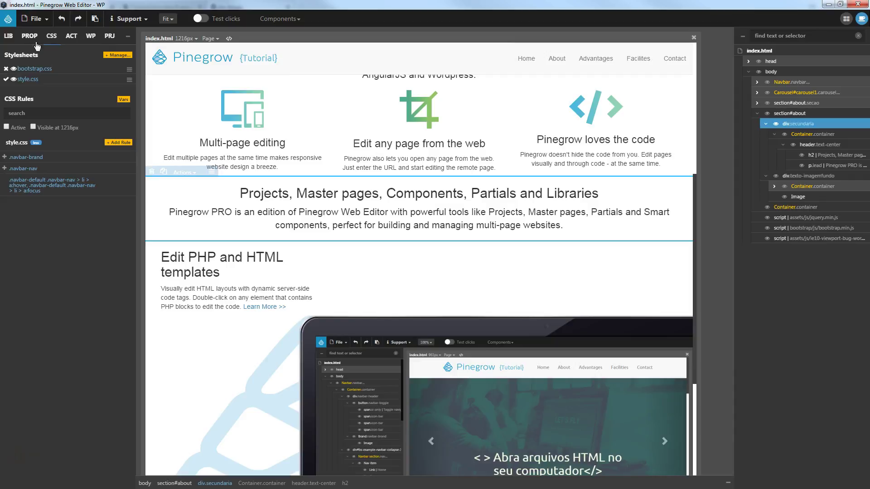
- Toggle the visibility of the bootstrap.css and style.css rules in the CSS rules list
click(6, 70)
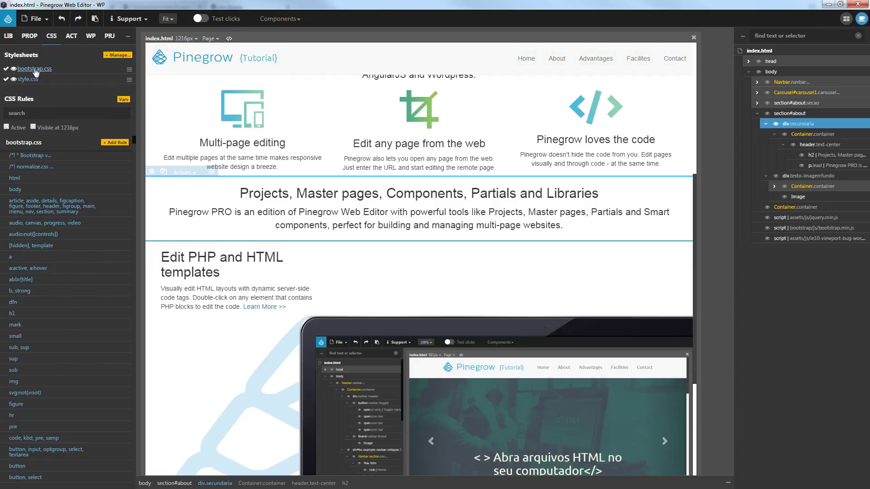
click(6, 69)
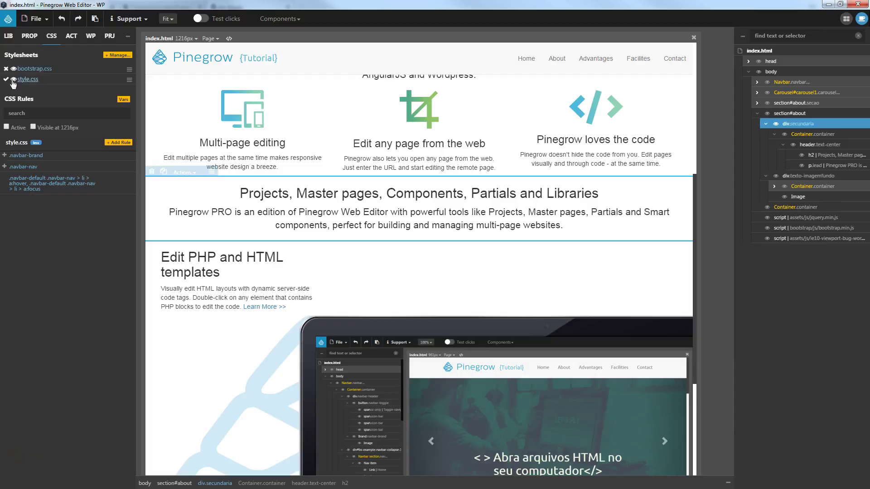
click(6, 80)
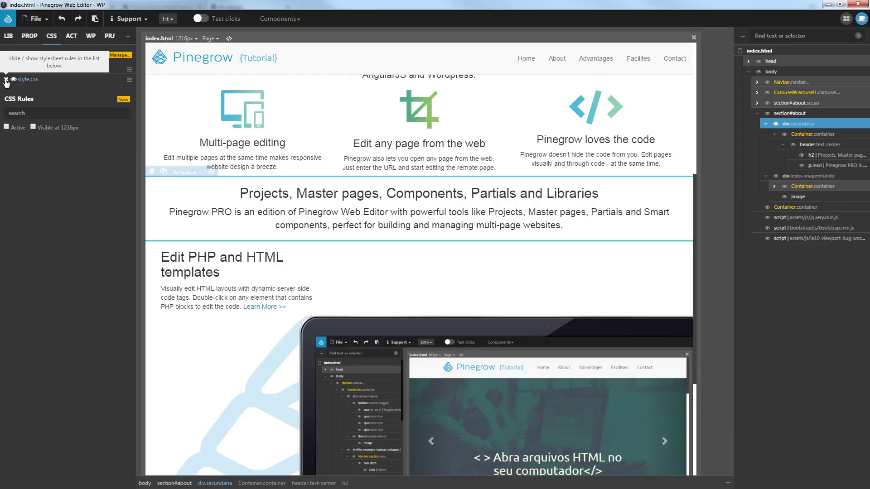
click(6, 80)
click(6, 80)
click(6, 80)
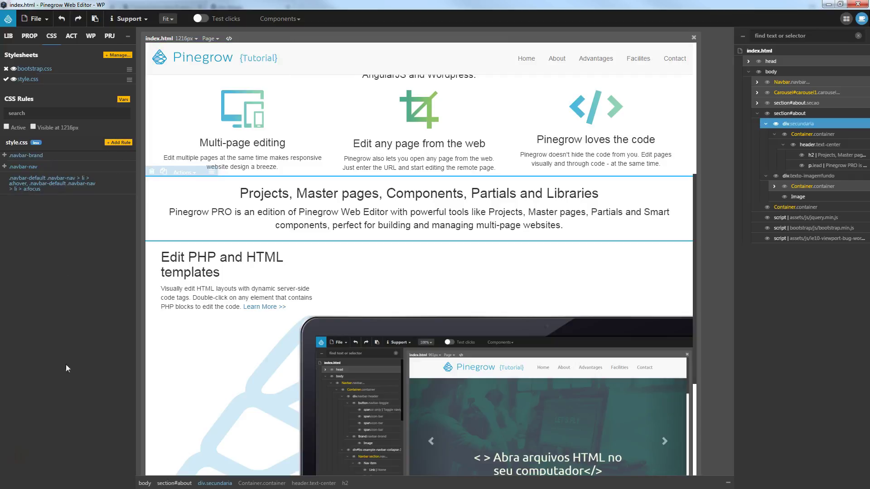
- Limit the rules list to active rules and create a new .secundaria rule in style.css
click(7, 128)
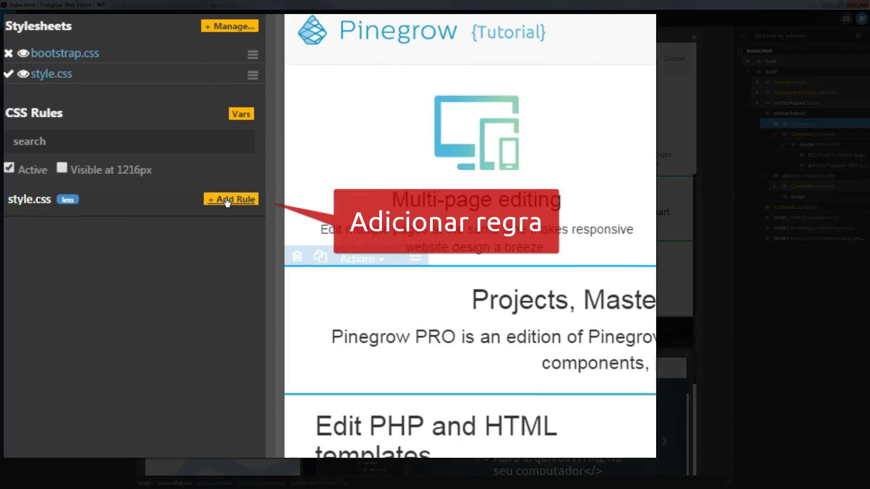
click(118, 144)
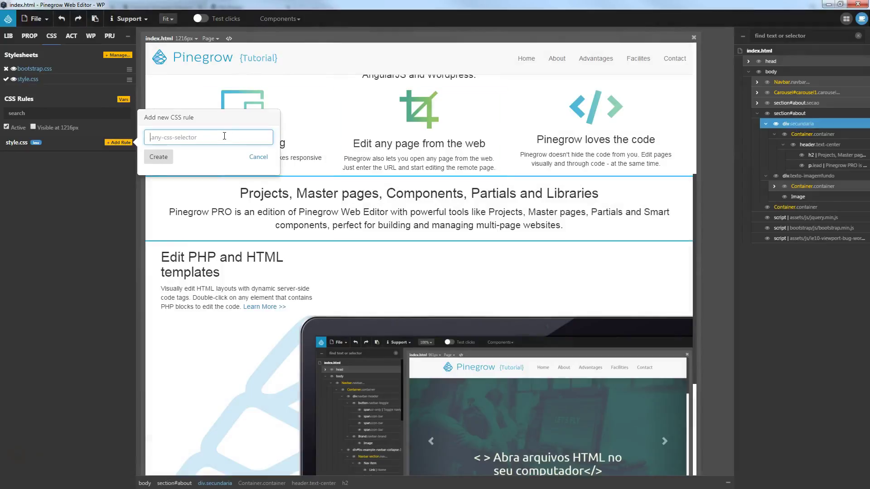
text(.)
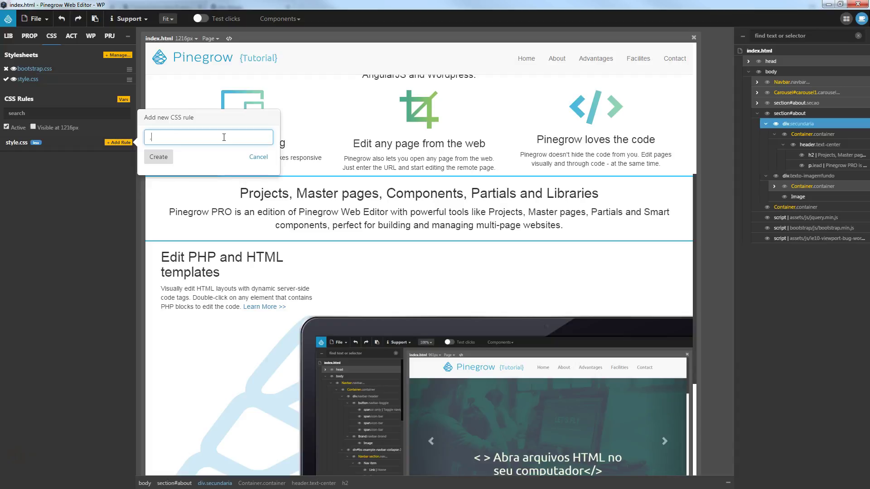
key(BackSpace)
text(.)
text(ce)
key(BackSpace)
key(BackSpace)
text(secundaria)
click(159, 158)
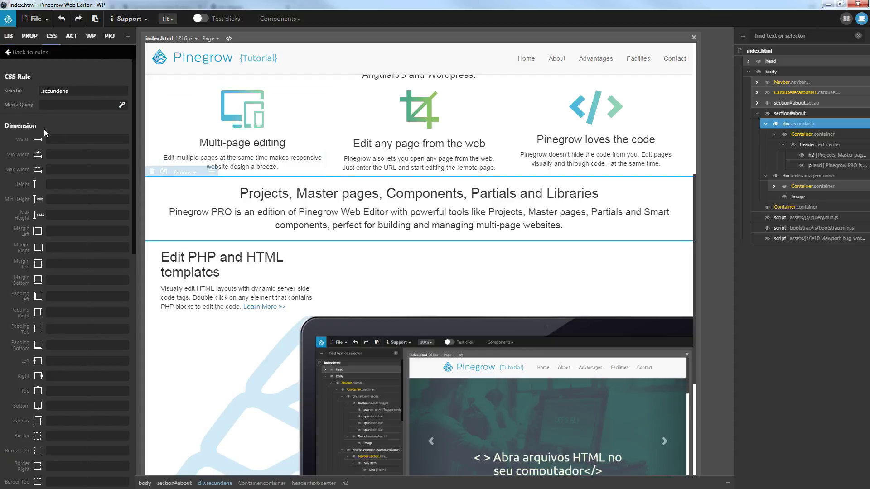
triple_click(53, 92)
click(51, 105)
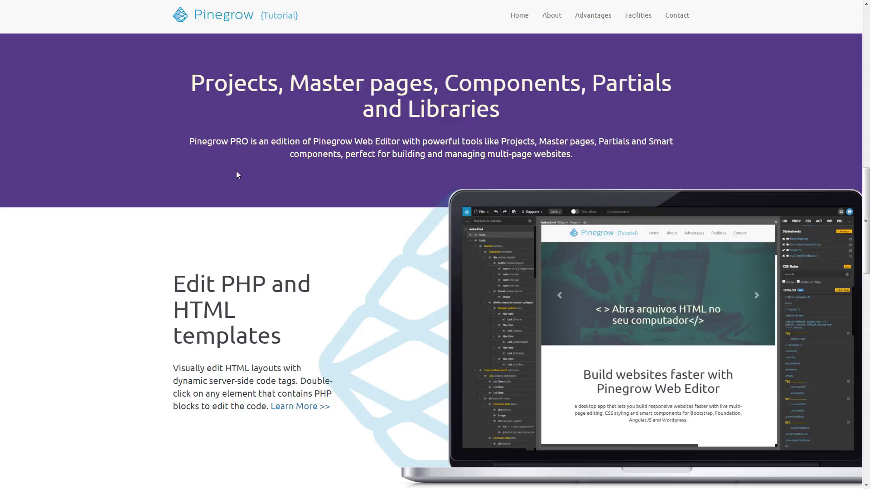
- Review the finished tutorial page's layout and colours from the carousel through the purple section to the contact area
scroll(247, 232, up, 12)
scroll(295, 217, down, 2)
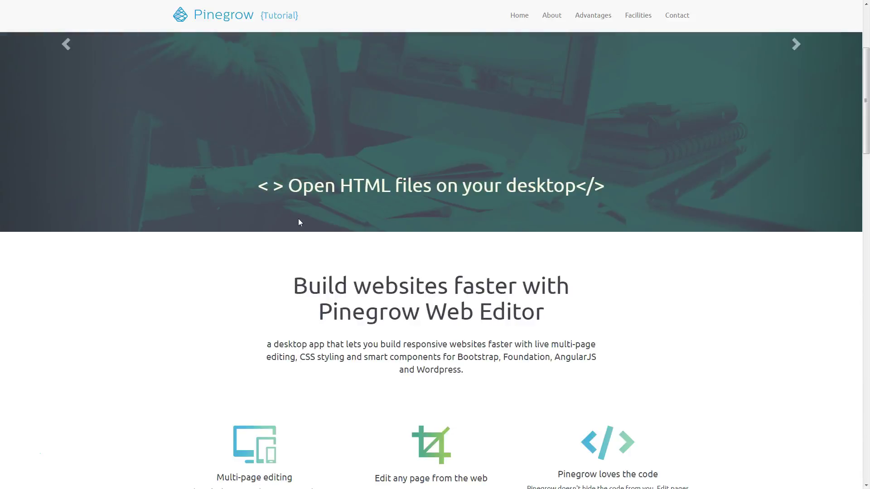
scroll(294, 216, down, 2)
scroll(358, 207, down, 6)
scroll(360, 203, up, 6)
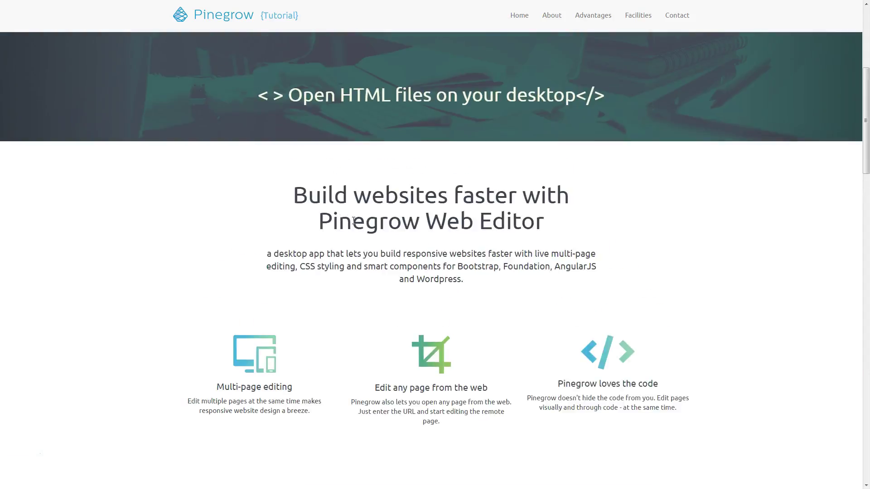
scroll(355, 250, down, 9)
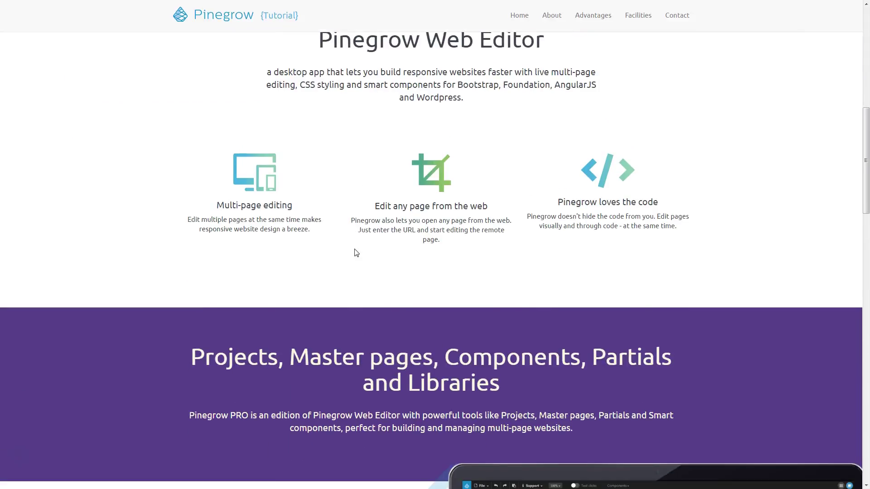
scroll(161, 257, down, 20)
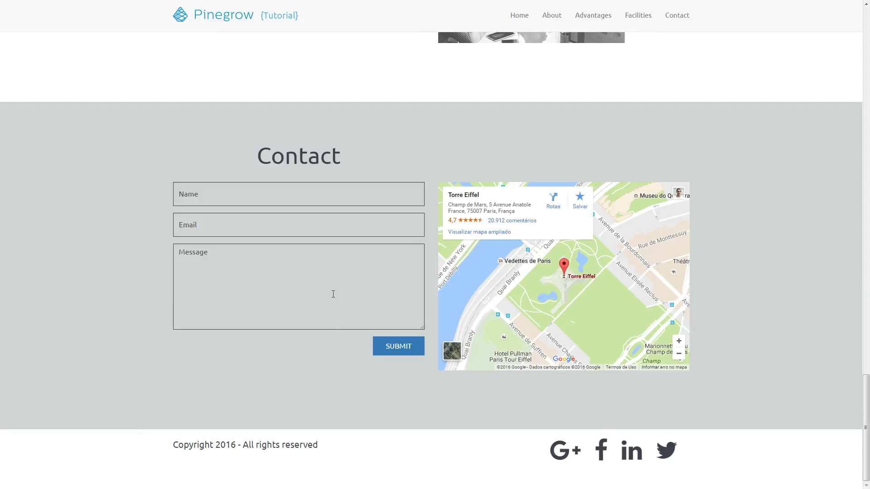
scroll(313, 286, up, 20)
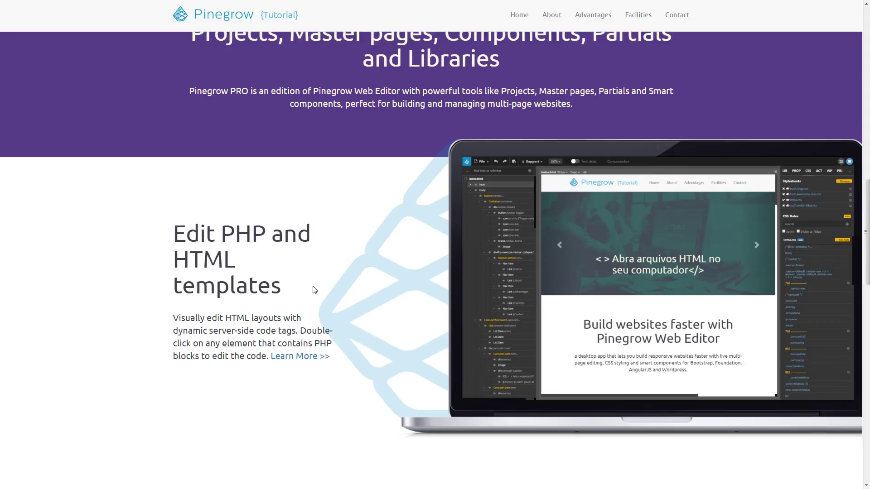
scroll(313, 286, up, 8)
scroll(313, 286, down, 6)
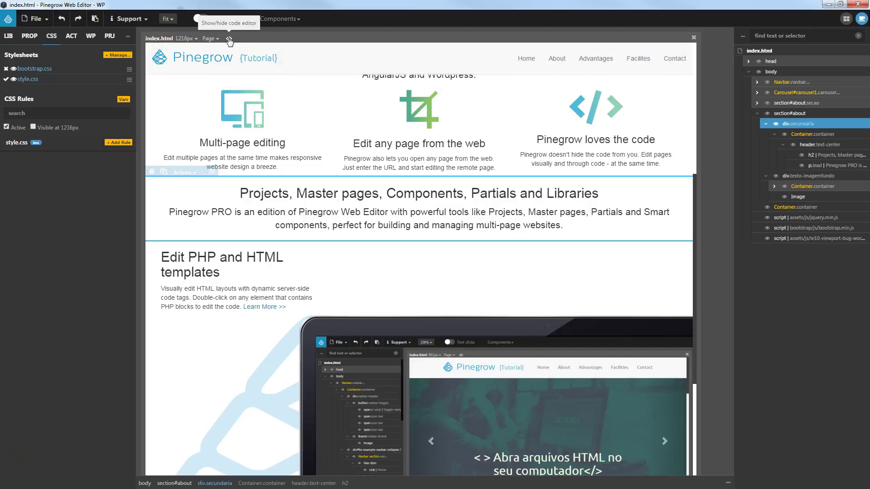
click(229, 40)
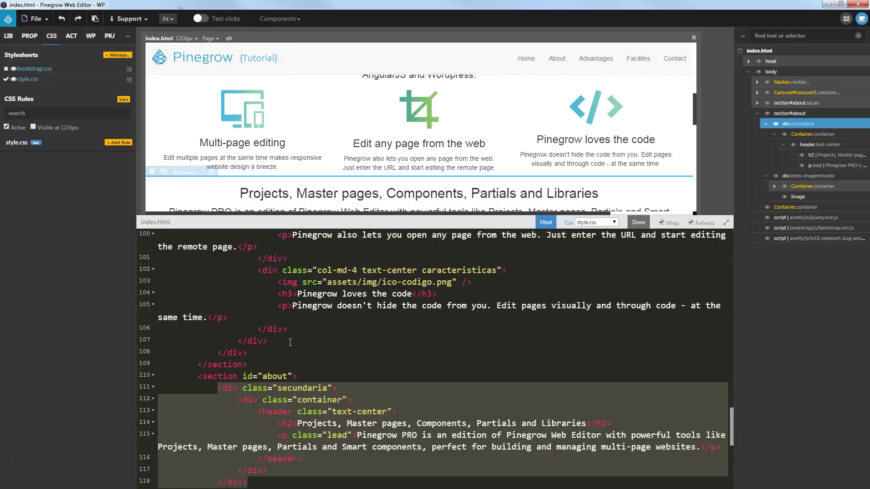
click(569, 224)
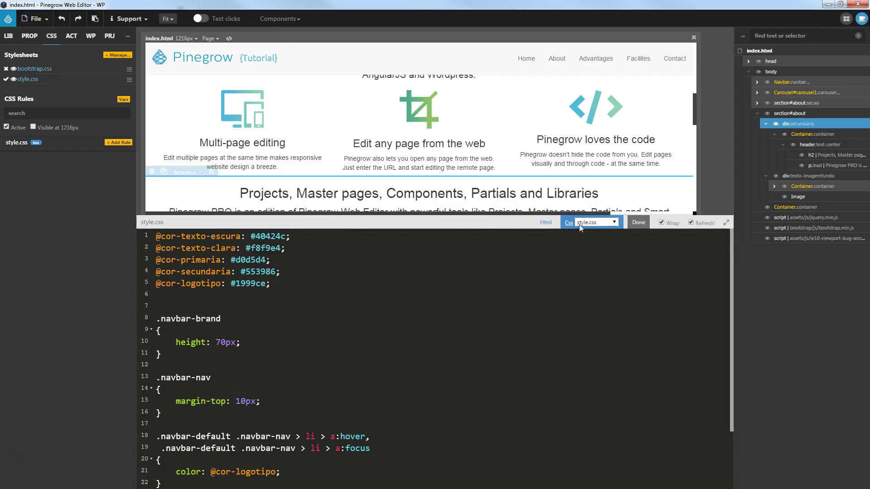
click(580, 223)
click(584, 240)
drag(278, 284, 168, 239)
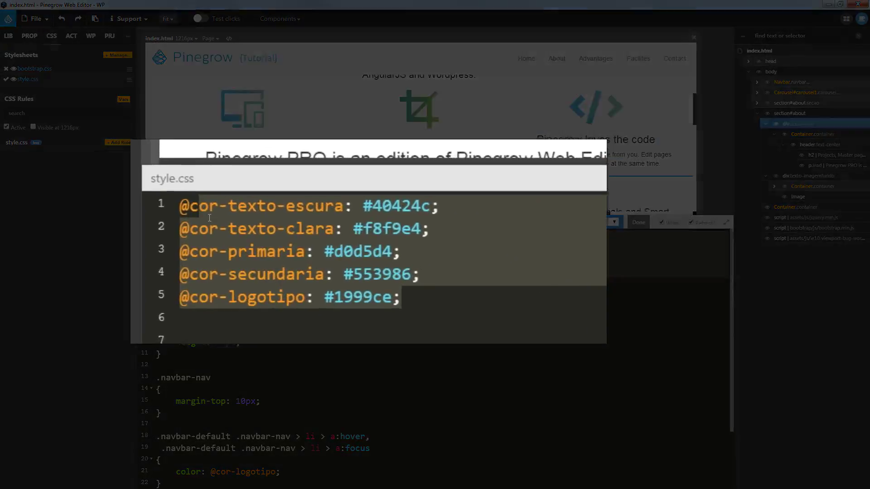
click(198, 264)
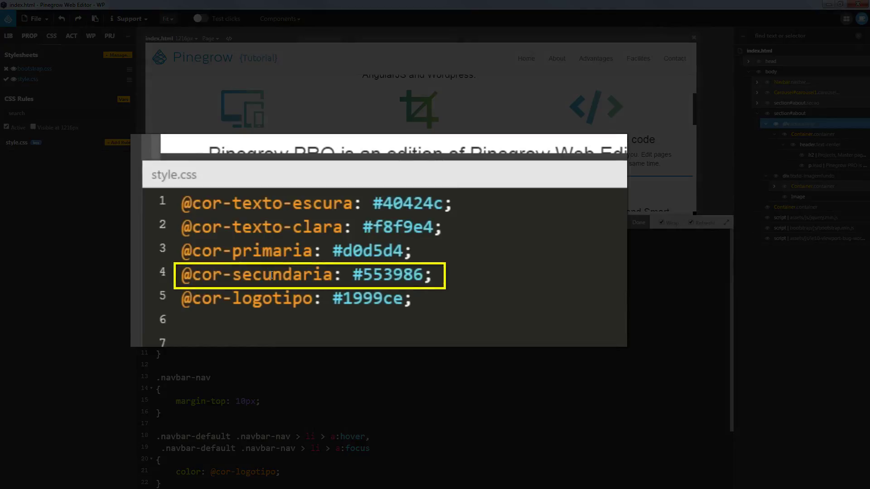
click(271, 226)
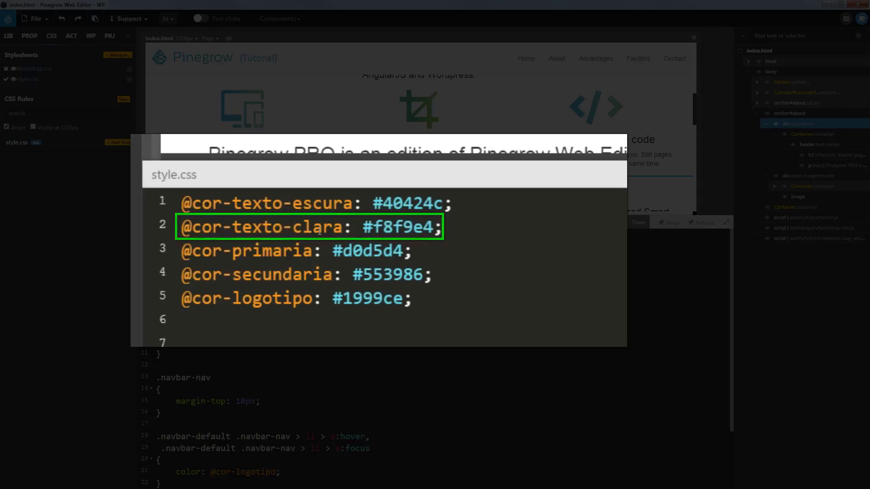
double_click(401, 229)
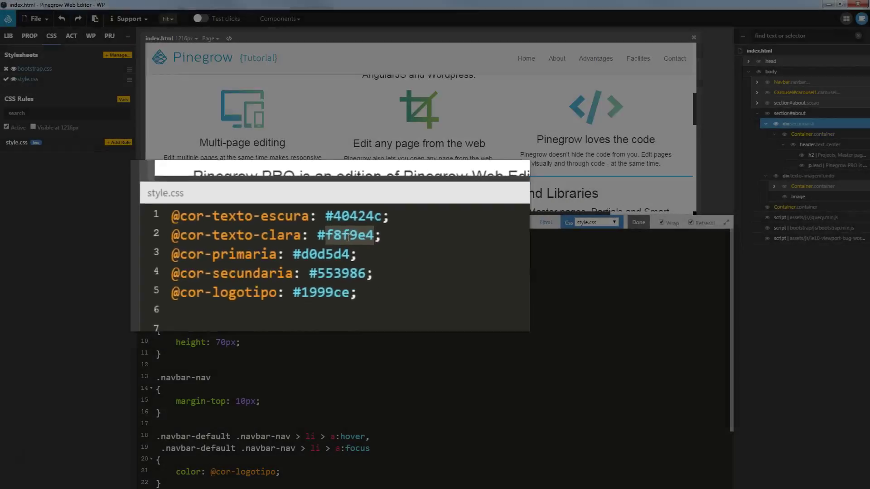
click(251, 272)
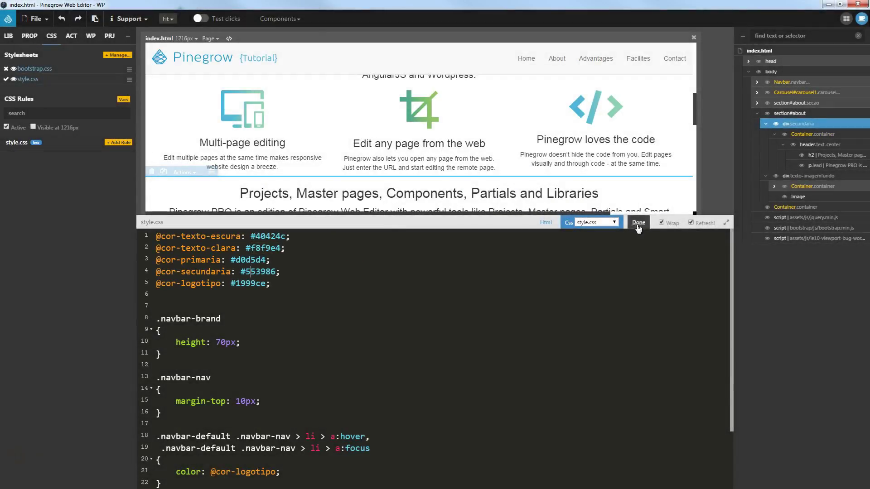
click(639, 223)
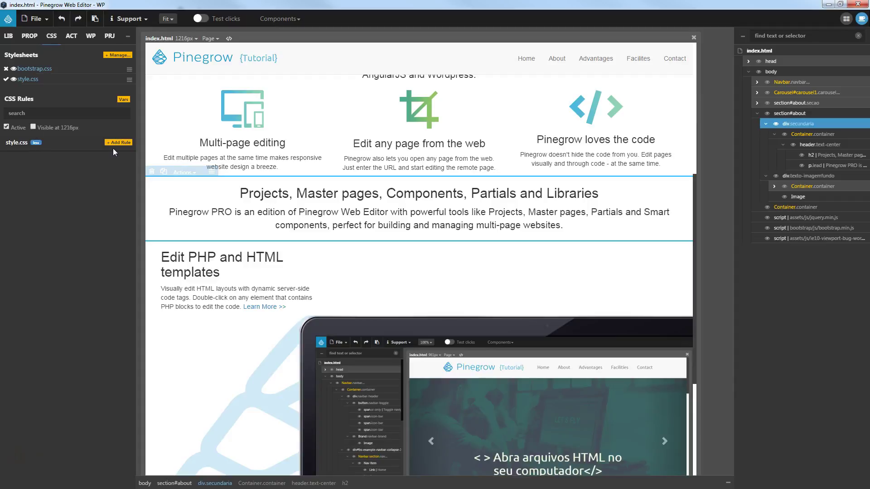
click(7, 127)
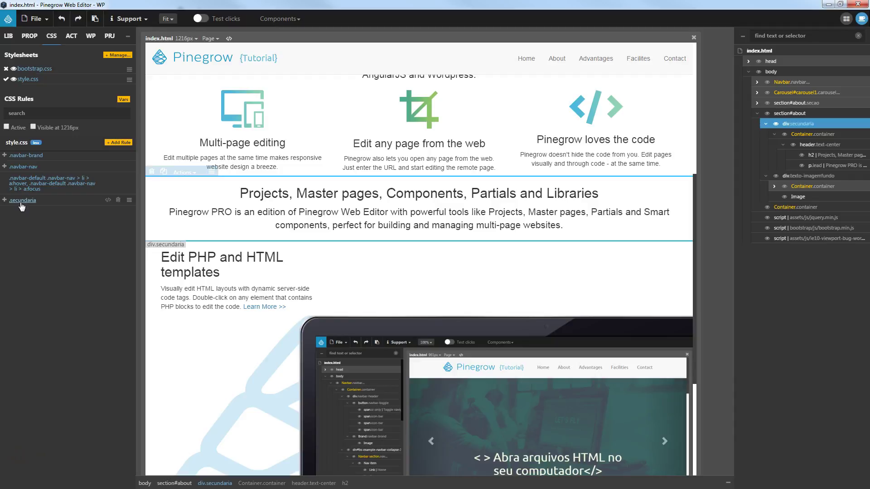
click(21, 203)
scroll(74, 200, down, 8)
scroll(72, 200, down, 3)
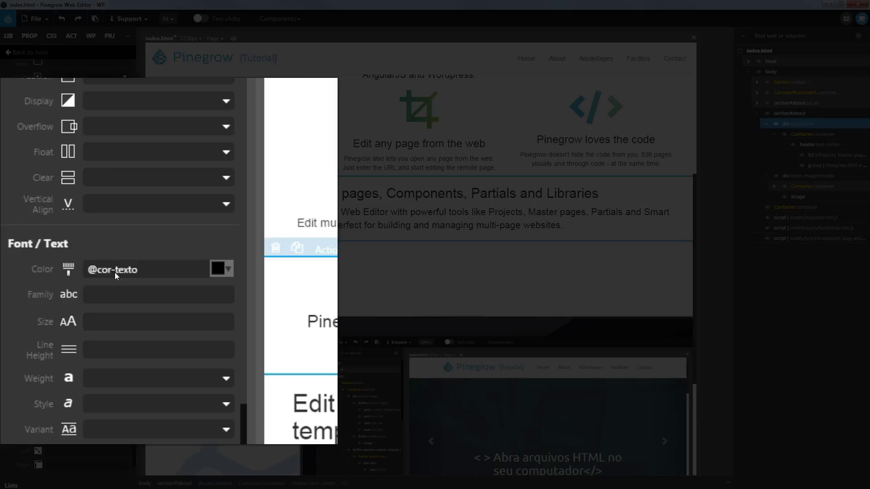
text(-clara)
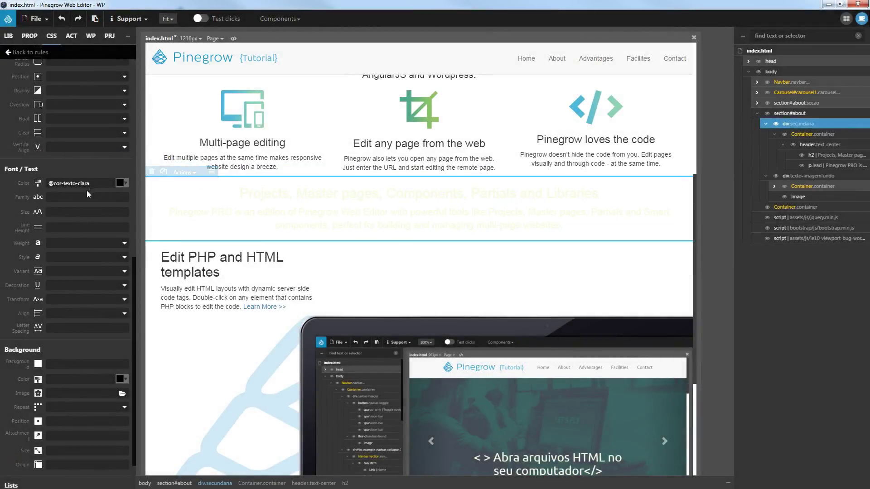
click(122, 184)
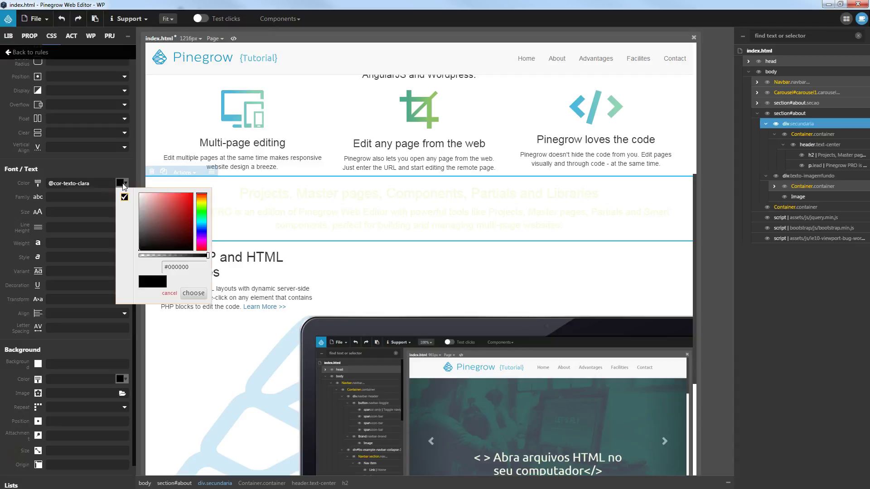
mouse_move(169, 219)
mouse_down()
mouse_move(182, 210)
mouse_move(184, 242)
mouse_move(201, 208)
mouse_move(186, 201)
mouse_move(176, 219)
mouse_move(176, 203)
mouse_move(203, 229)
mouse_move(202, 214)
mouse_move(202, 220)
mouse_up()
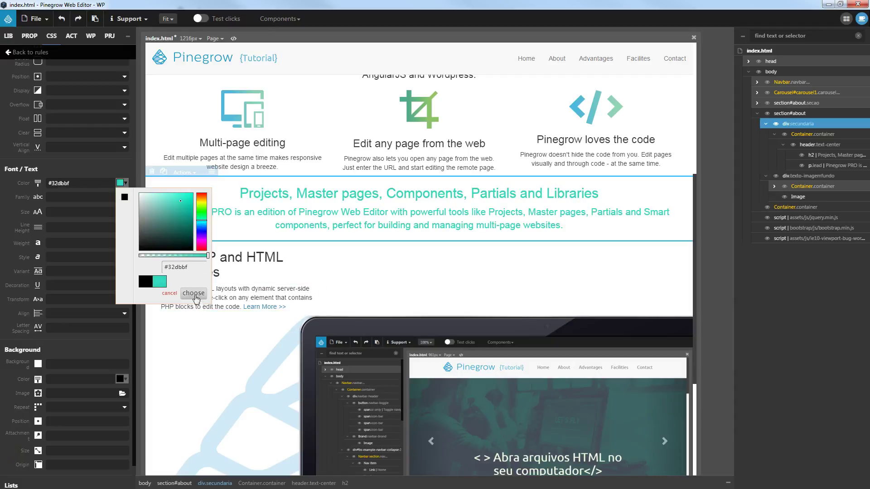
click(170, 293)
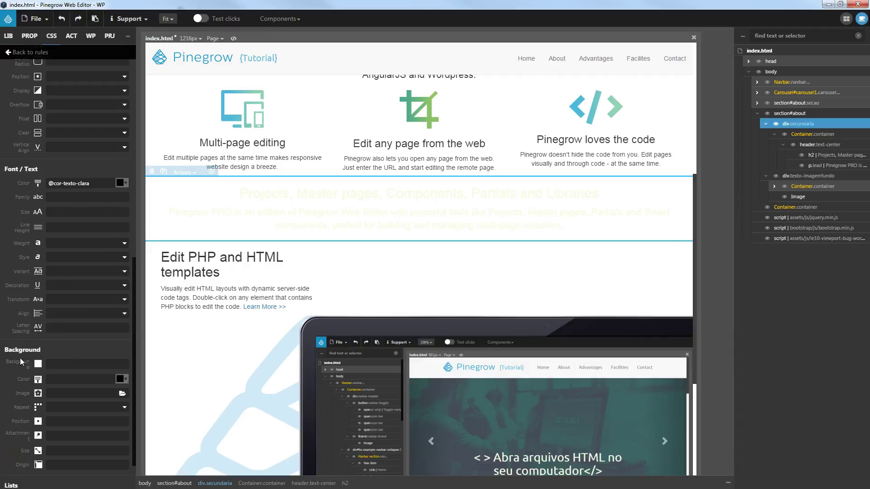
- Look through the .secundaria rule's available Dimension, Font / Text, Background and Lists properties
scroll(33, 388, down, 1)
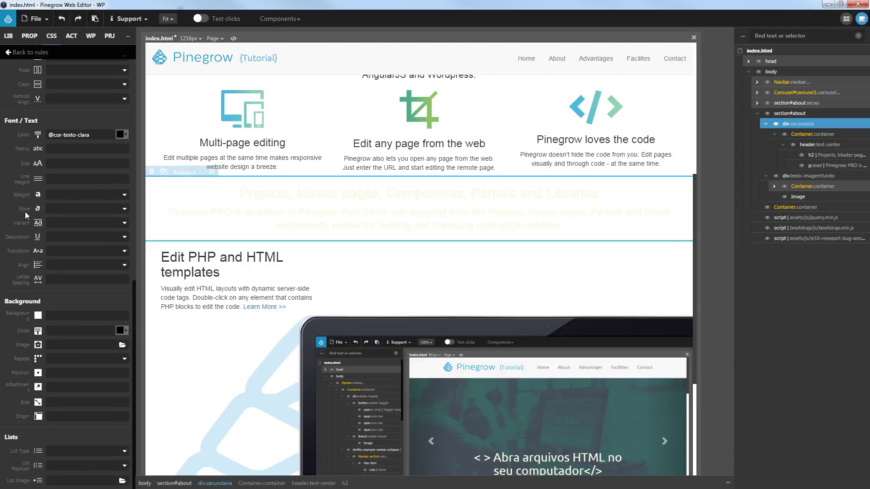
scroll(41, 290, up, 10)
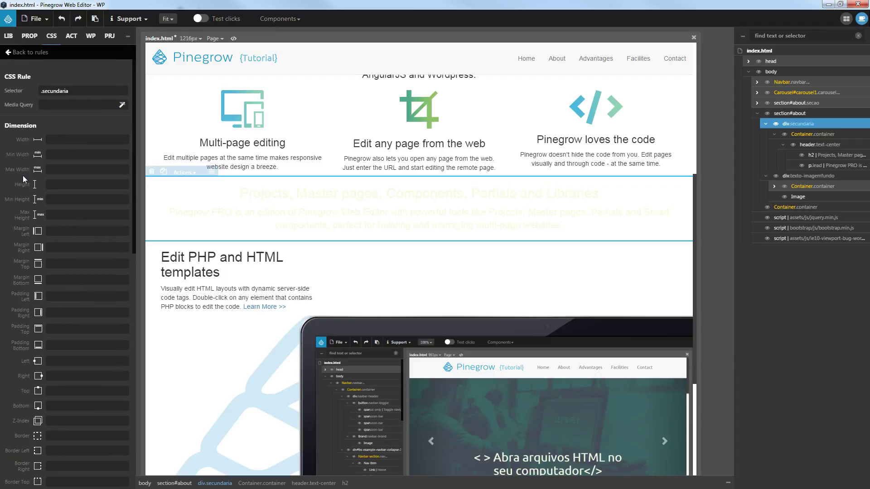
scroll(23, 175, down, 4)
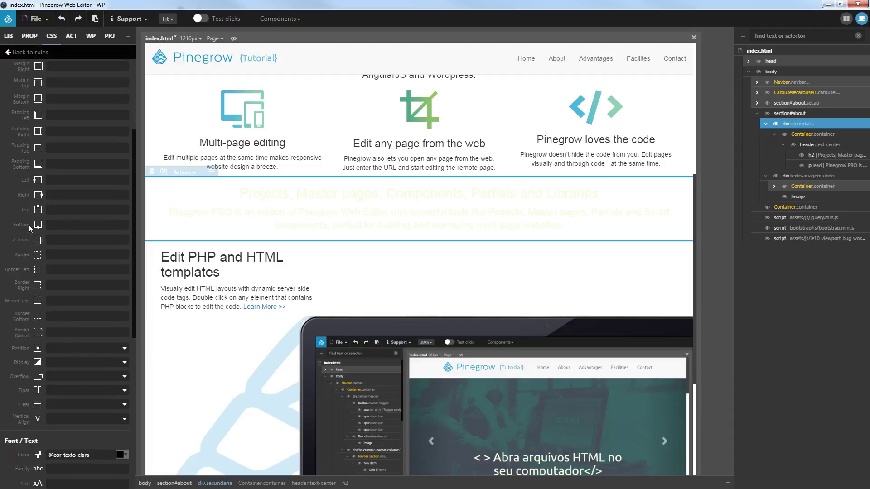
scroll(29, 225, down, 3)
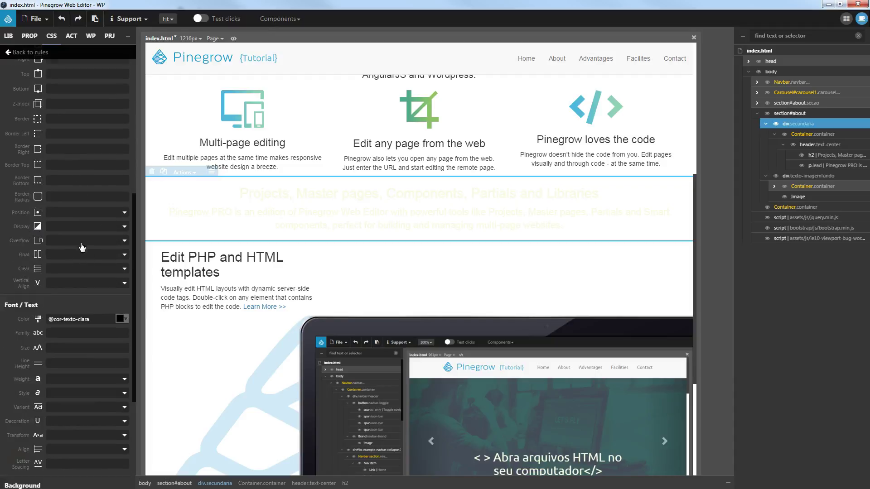
scroll(81, 244, up, 8)
scroll(71, 348, down, 7)
scroll(71, 354, up, 2)
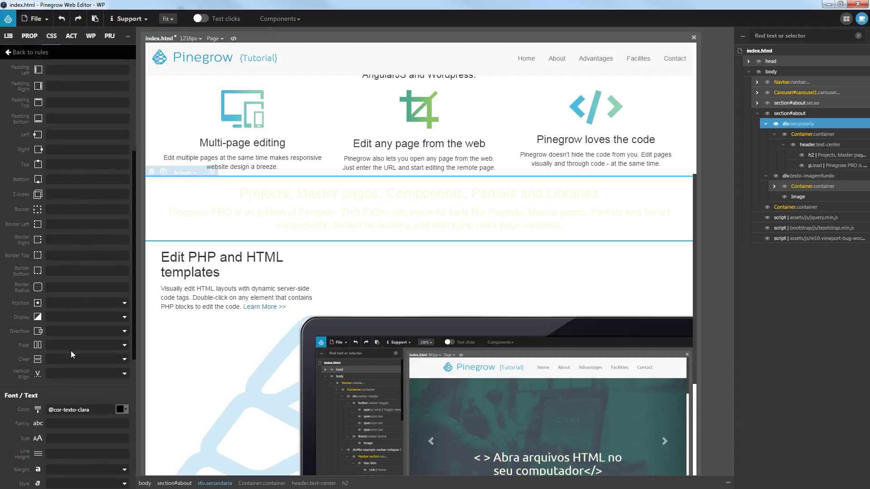
scroll(92, 292, down, 4)
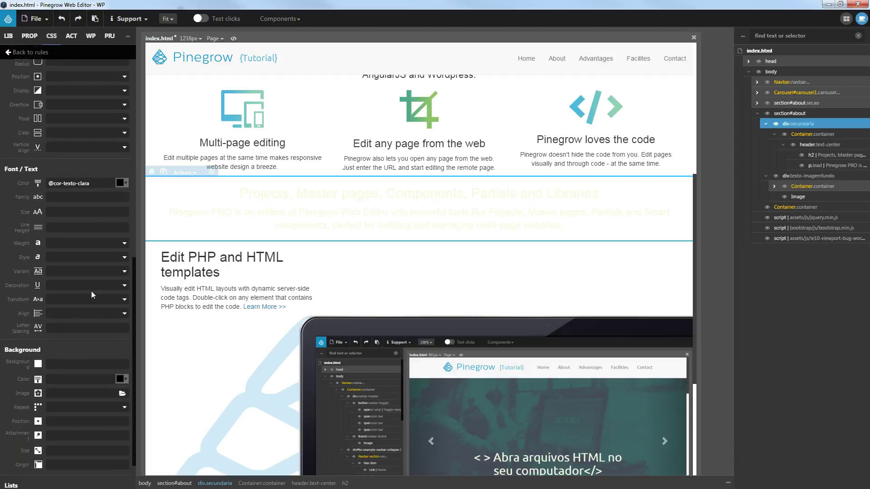
scroll(91, 291, down, 2)
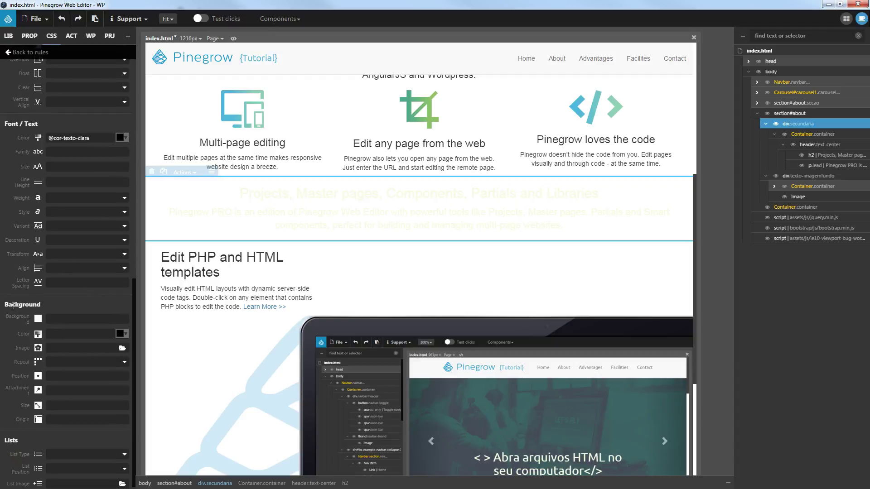
scroll(21, 323, down, 1)
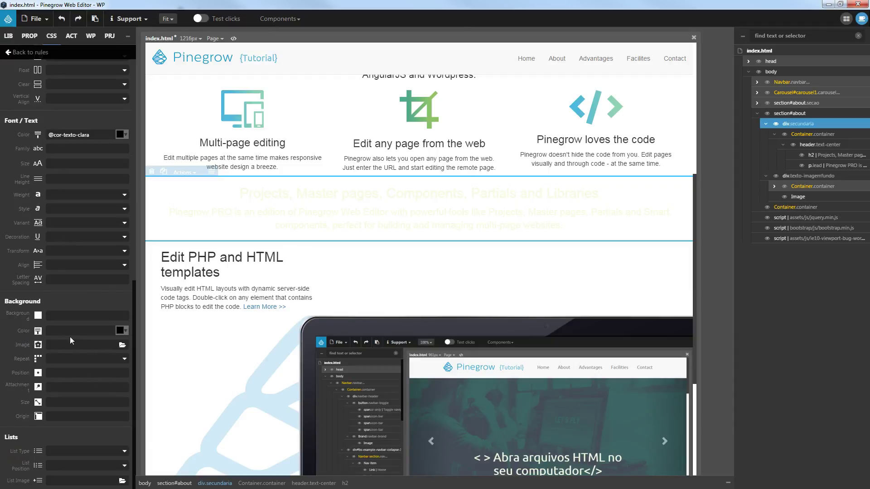
text(@cor-secundaria)
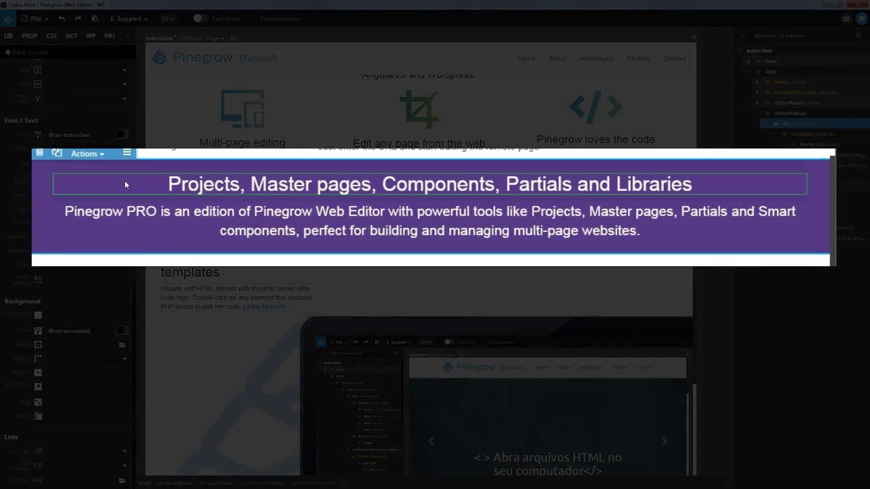
key(ctrl+s)
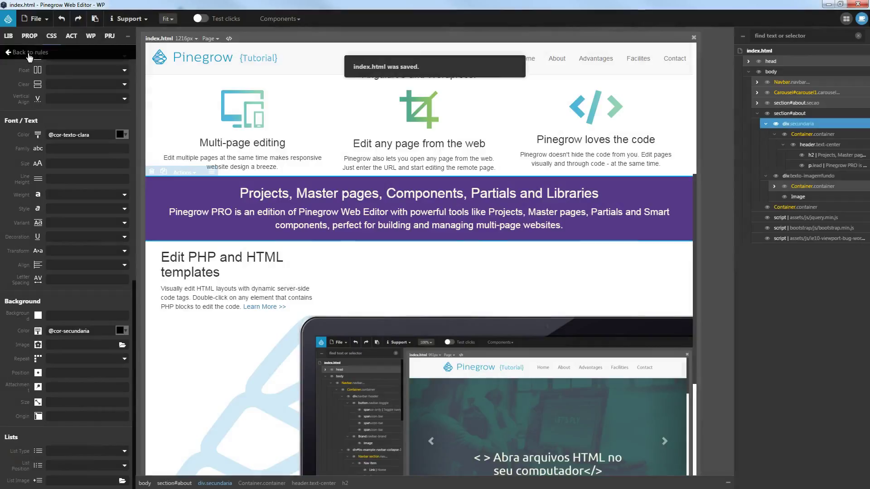
click(27, 53)
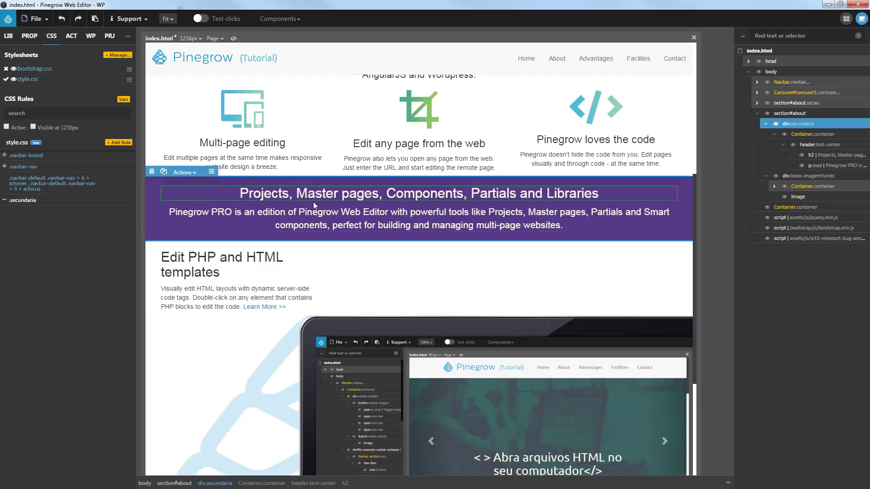
key(ctrl+s)
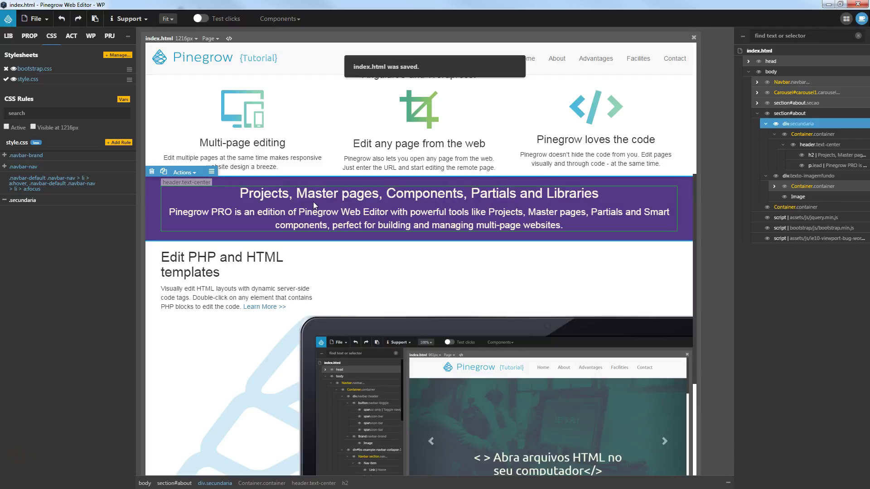
- Select the laptop image below the "Edit PHP and HTML templates" text and create the CSS rule .texto-imagemfundo img in style.css
scroll(352, 312, up, 5)
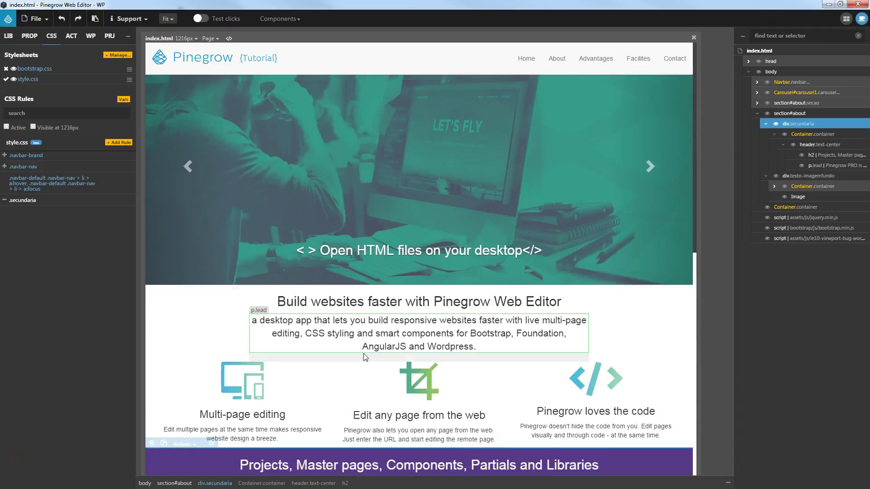
scroll(366, 357, down, 3)
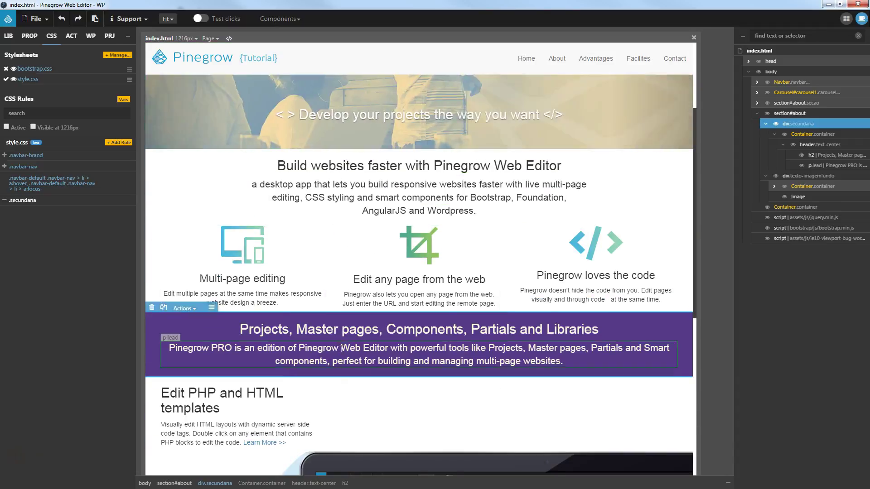
scroll(337, 313, down, 3)
scroll(328, 271, down, 1)
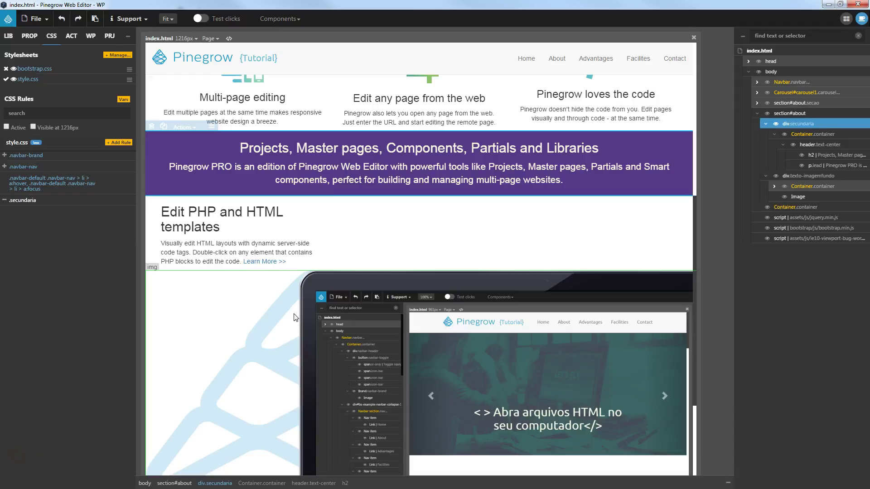
scroll(295, 318, up, 1)
click(510, 398)
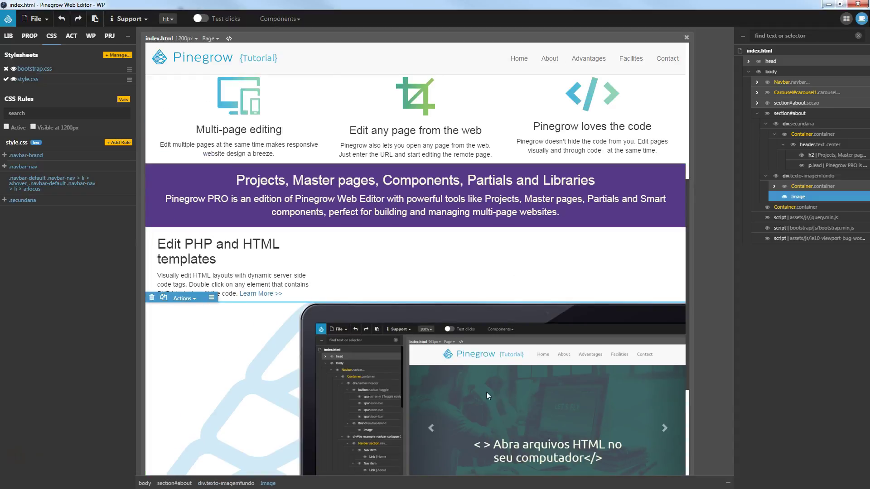
scroll(498, 377, down, 3)
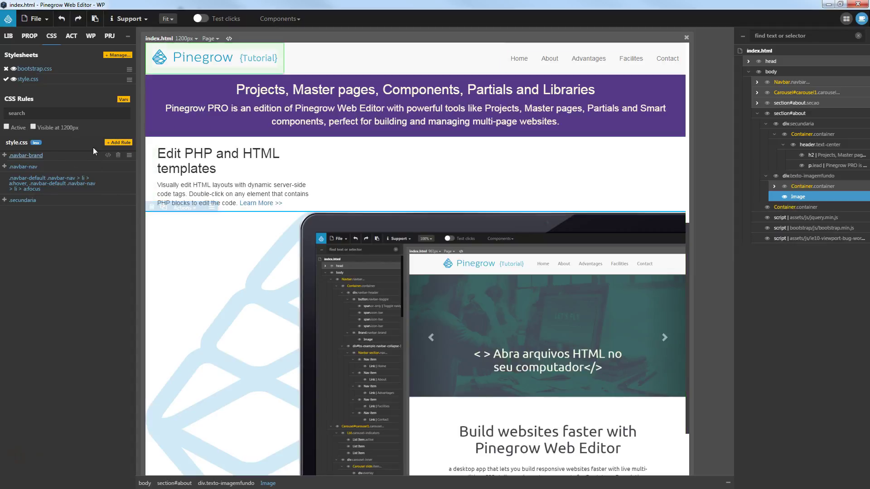
click(120, 146)
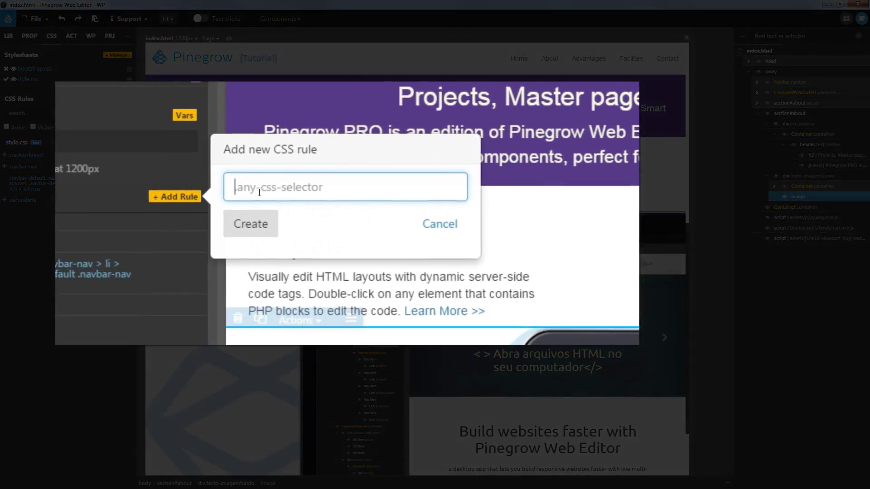
text(.t)
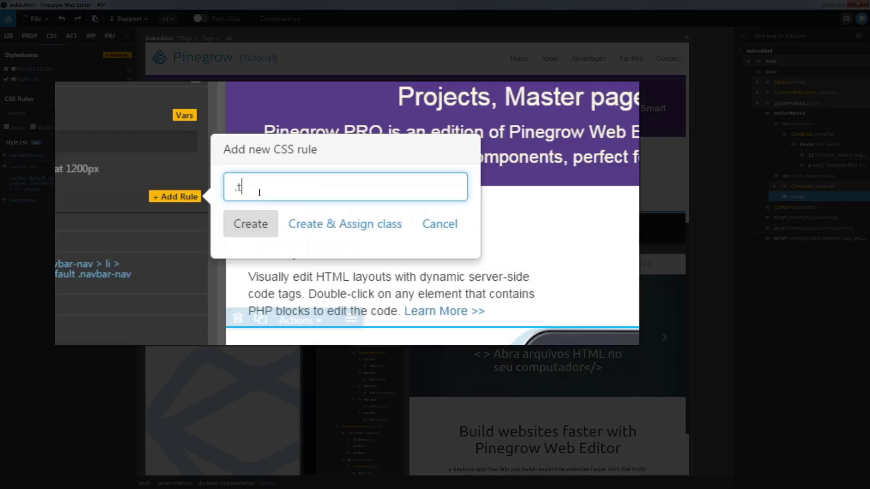
text(exto-imagemfundo)
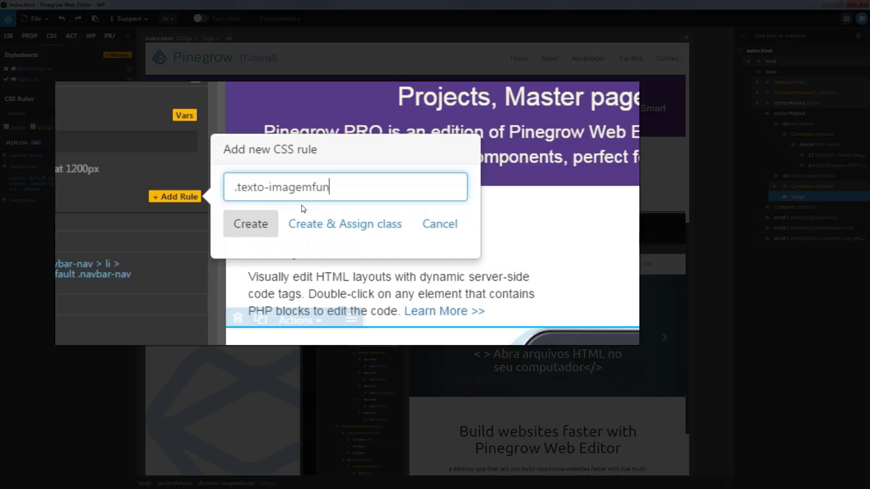
text( img)
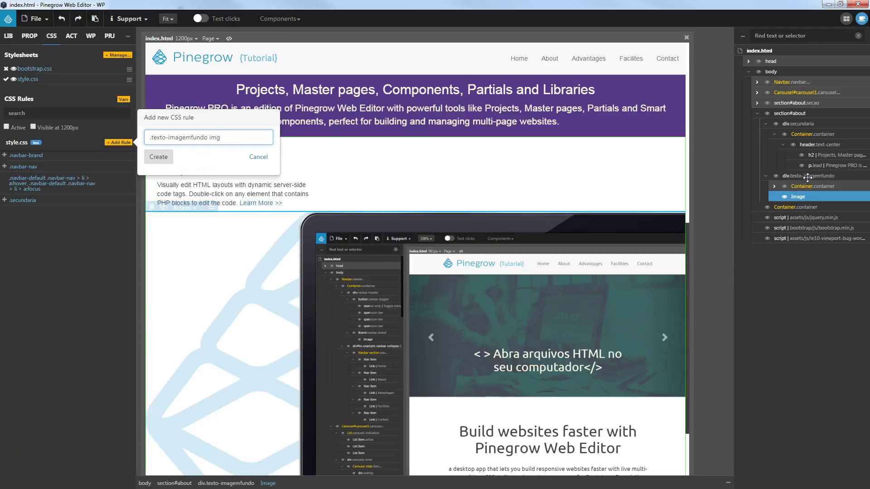
click(159, 157)
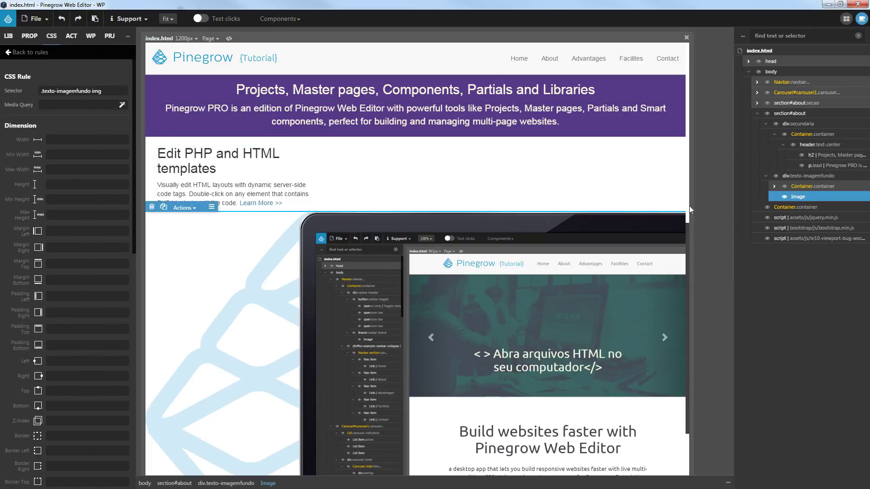
- Check how the text above the laptop image reflows at several preview widths, and set the preview to the 992 px breakpoint
drag(691, 194, 521, 190)
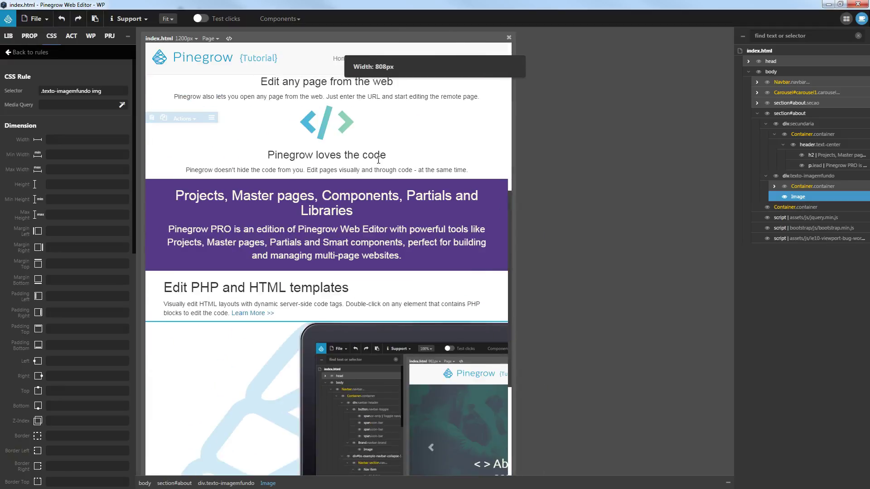
click(184, 39)
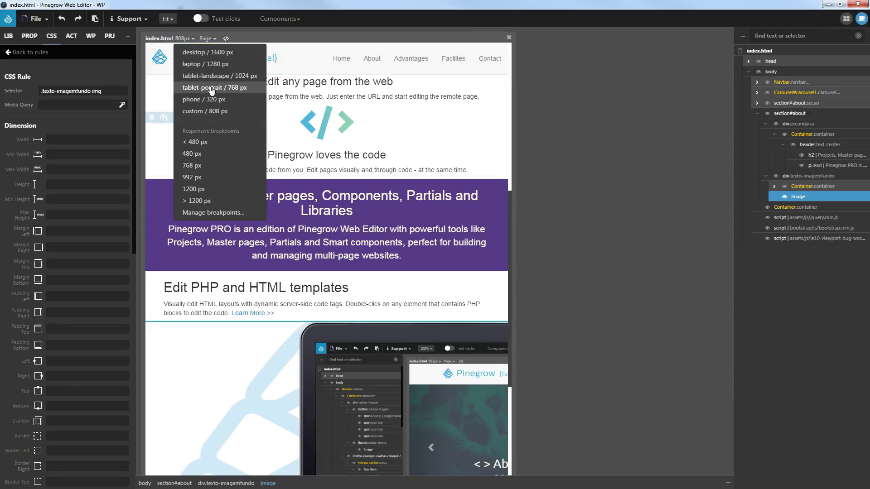
click(191, 178)
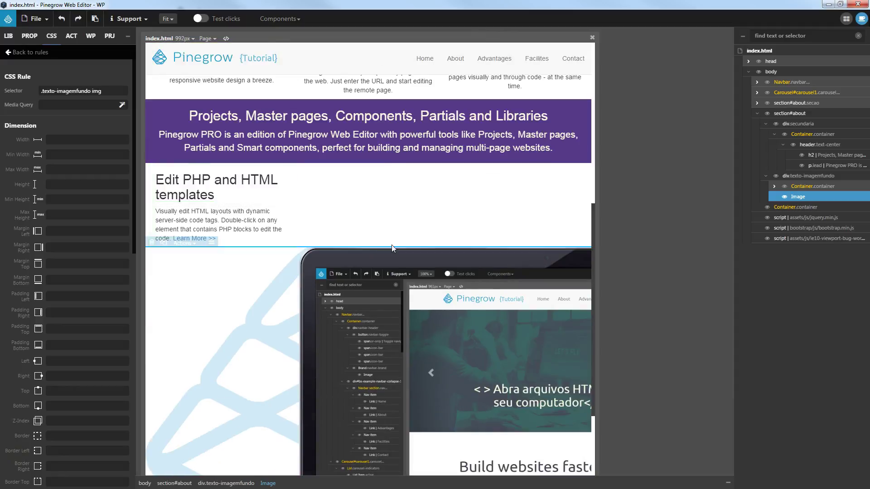
drag(598, 164, 551, 165)
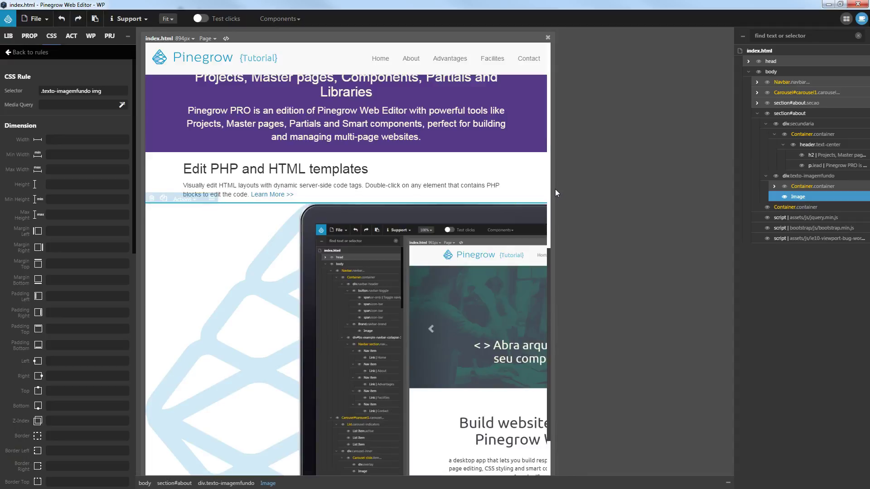
drag(551, 189, 640, 187)
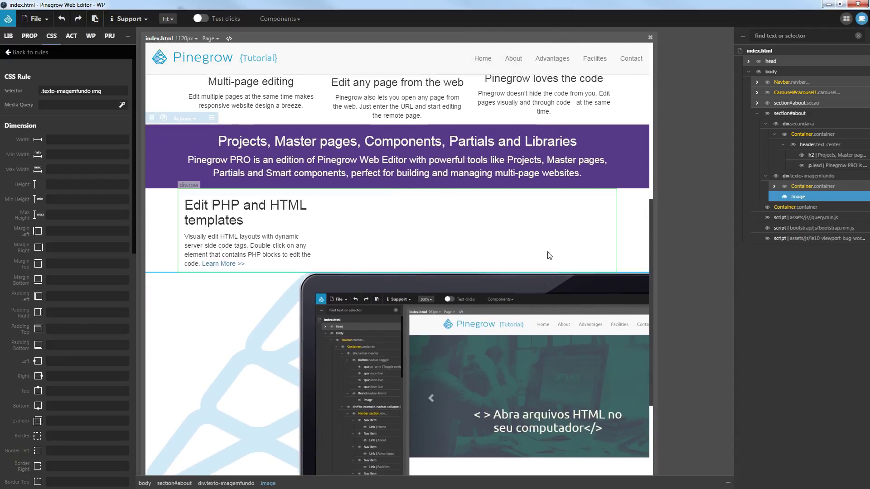
click(185, 39)
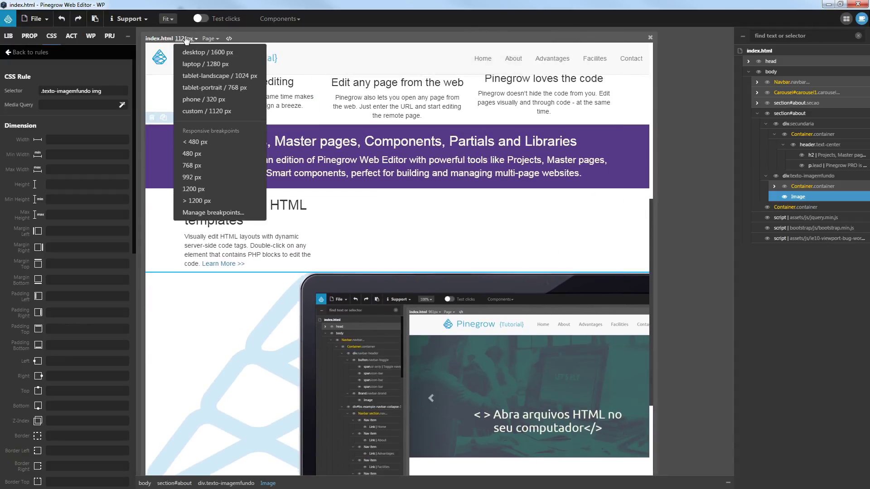
click(200, 181)
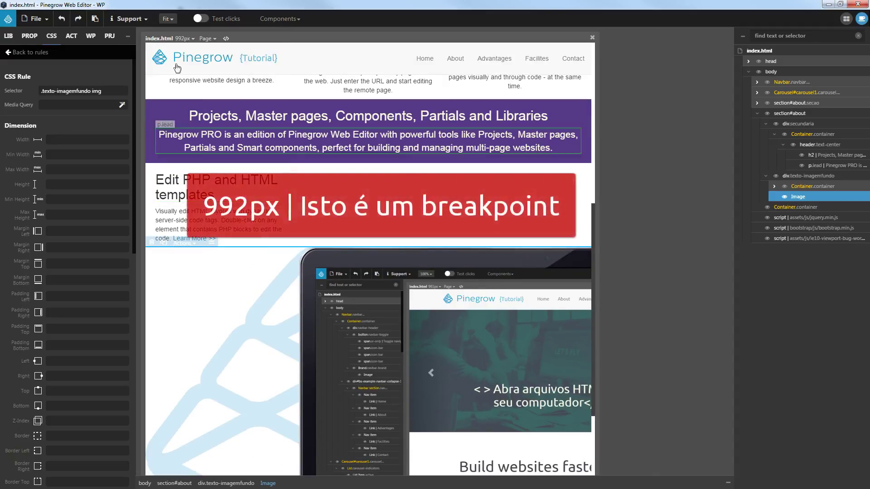
- Limit the .texto-imagemfundo img rule to the media query (min-width:992px), with width 820px and bottom margin 40px
click(122, 107)
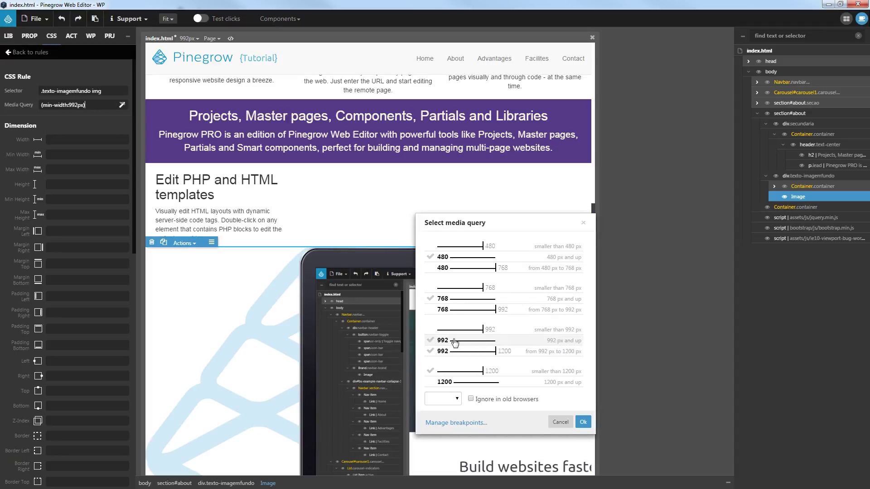
click(552, 346)
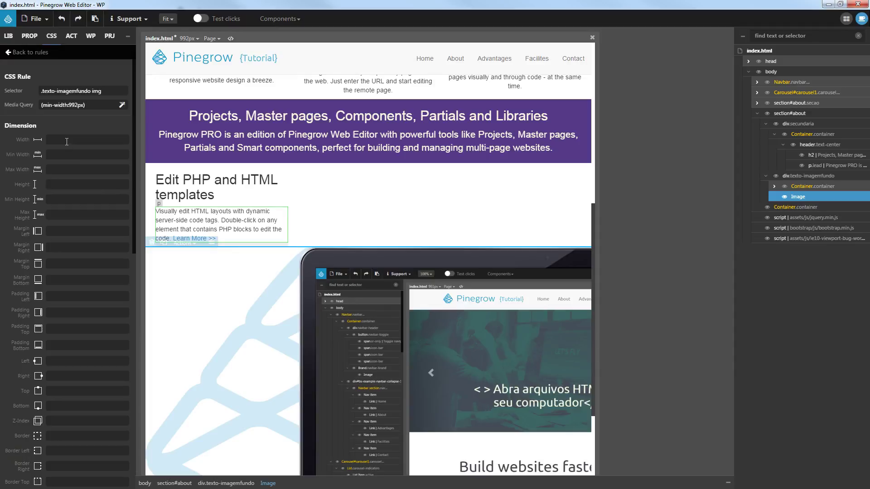
text(820)
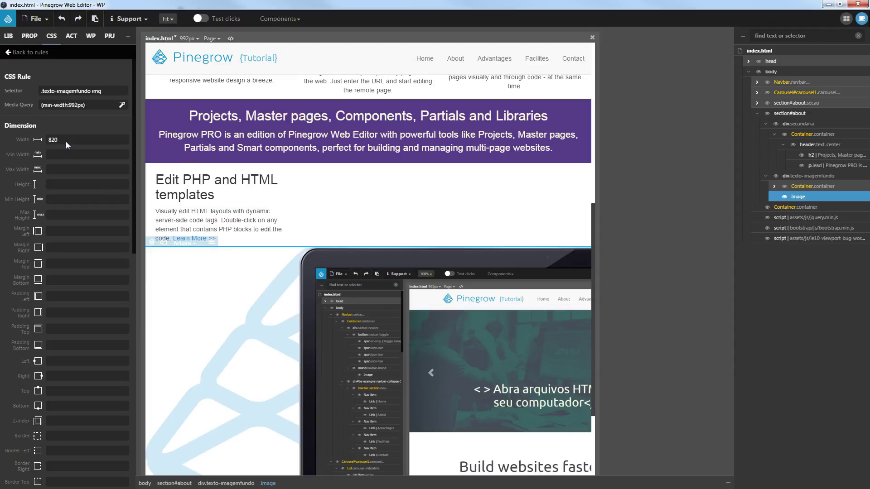
text(px)
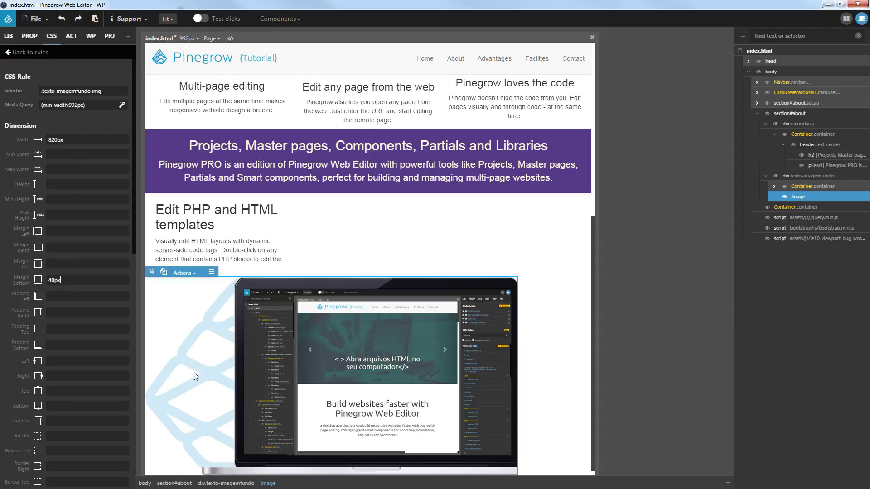
- Give the .texto-imagemfundo img rule right 0, top -40px, z-index 0 and position Absolute, and save the page
scroll(195, 376, down, 1)
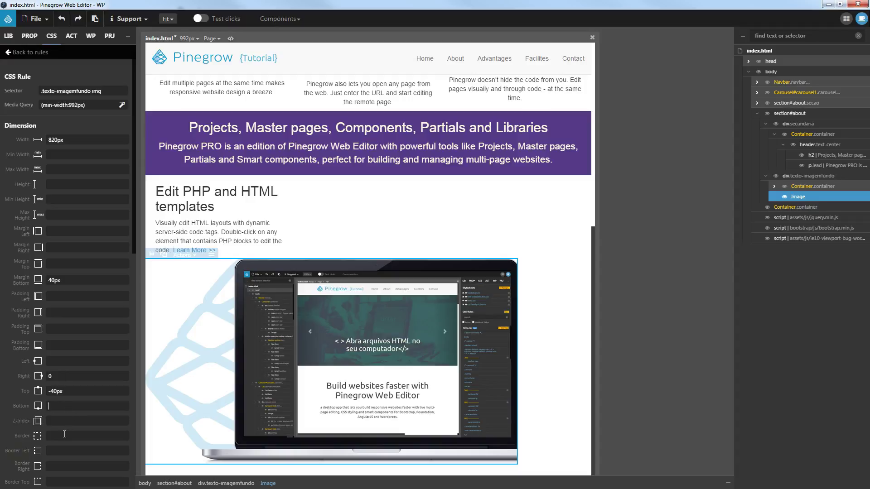
text(0)
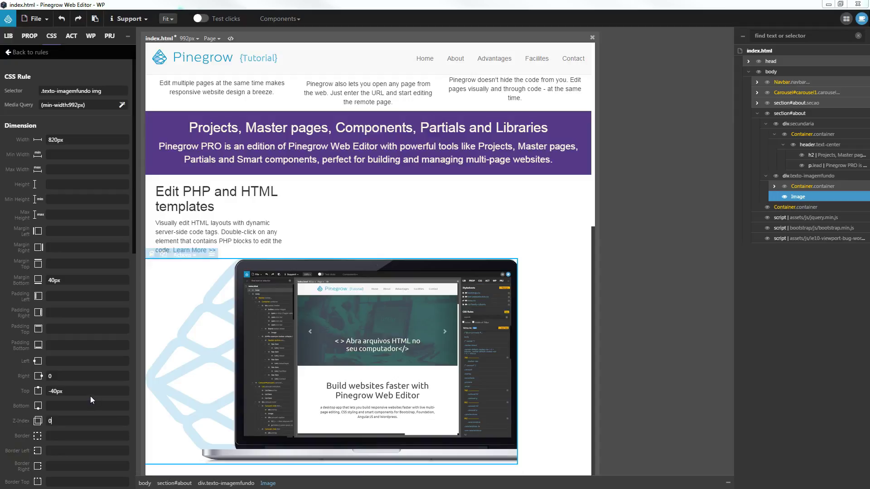
scroll(89, 396, down, 6)
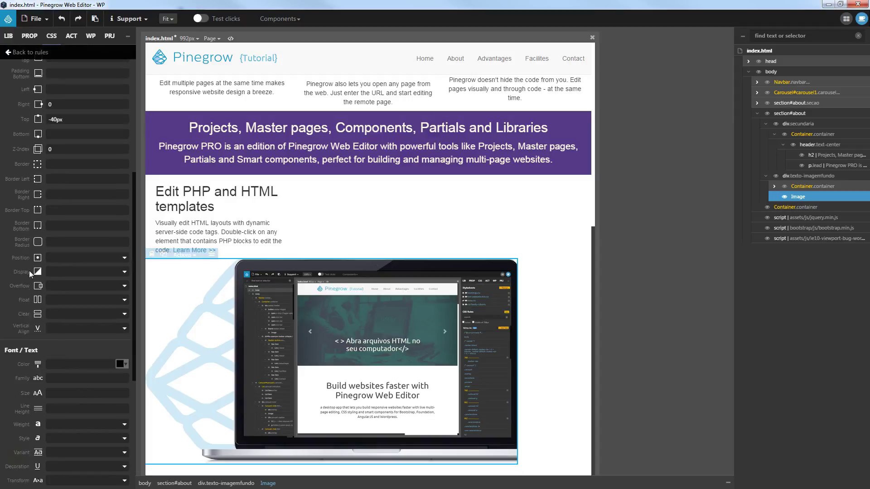
click(75, 259)
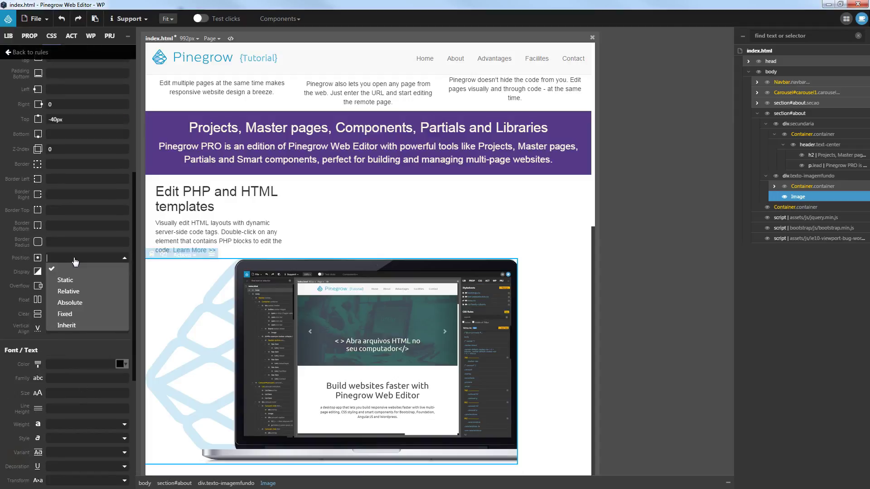
click(74, 303)
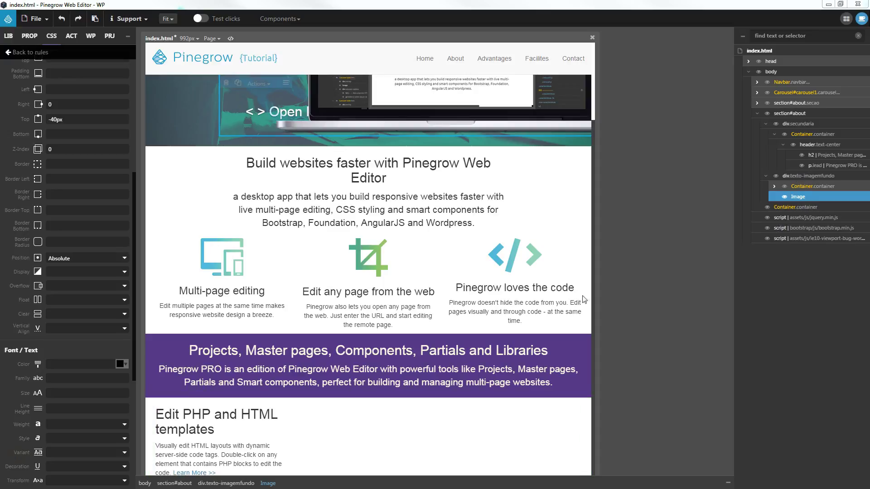
click(32, 52)
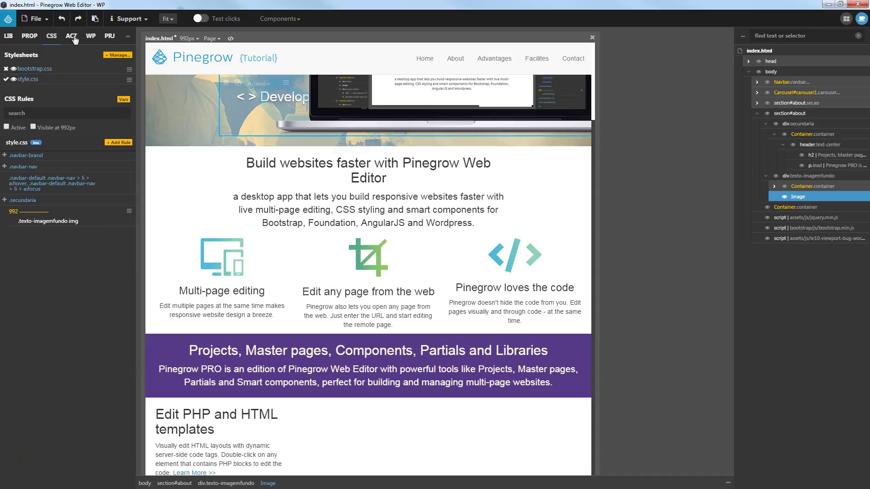
key(ctrl+s)
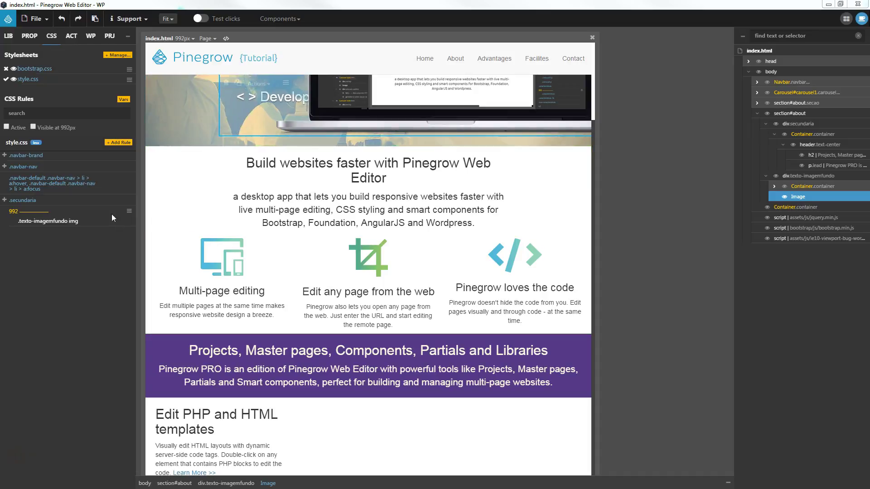
- Create the CSS rule .texto-imagemfundo in style.css and give it position Relative
click(117, 143)
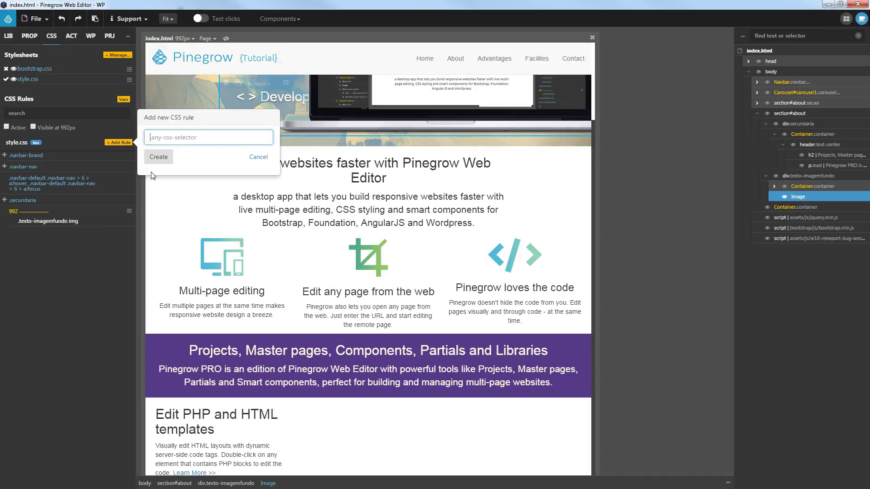
text(.te)
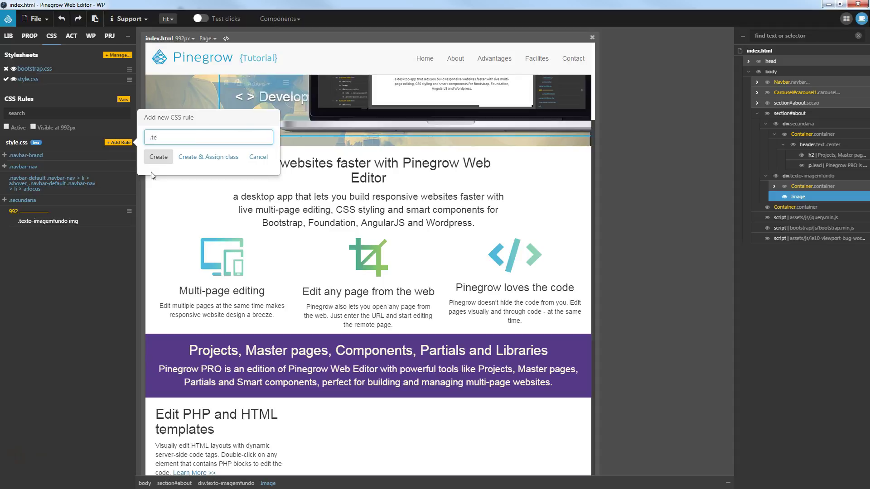
text(xto-imagemfundo)
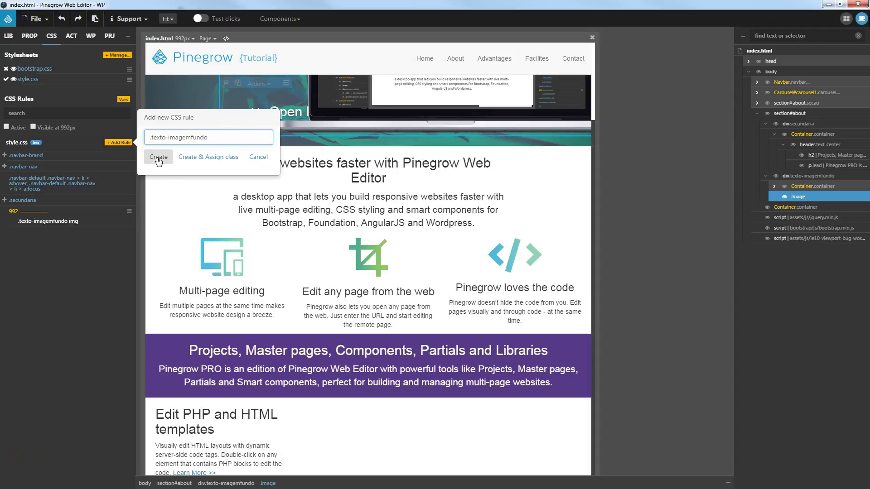
click(160, 162)
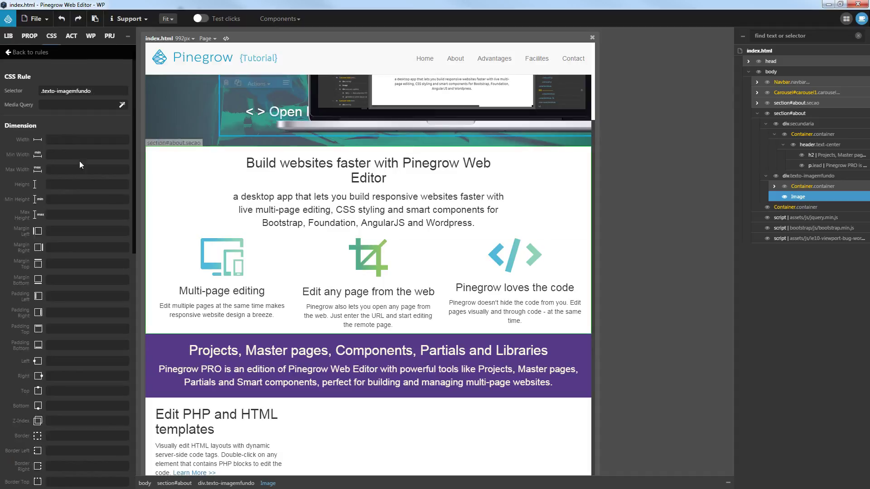
scroll(72, 186, down, 9)
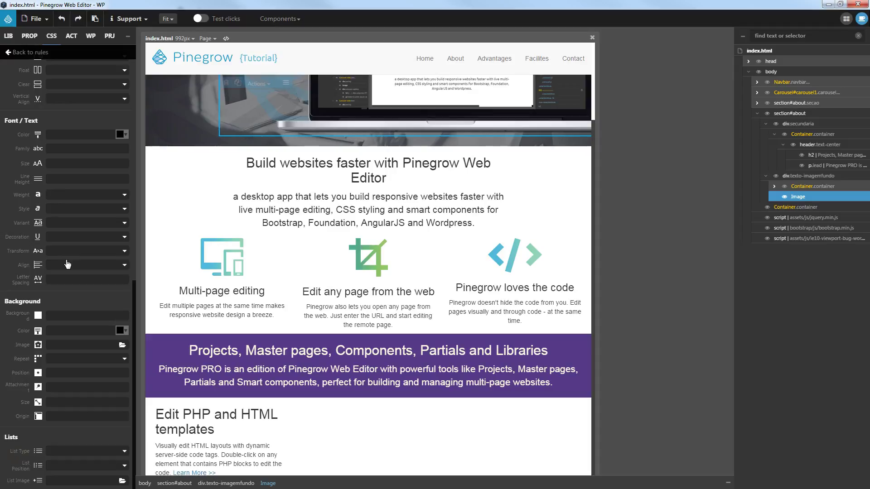
scroll(67, 264, up, 5)
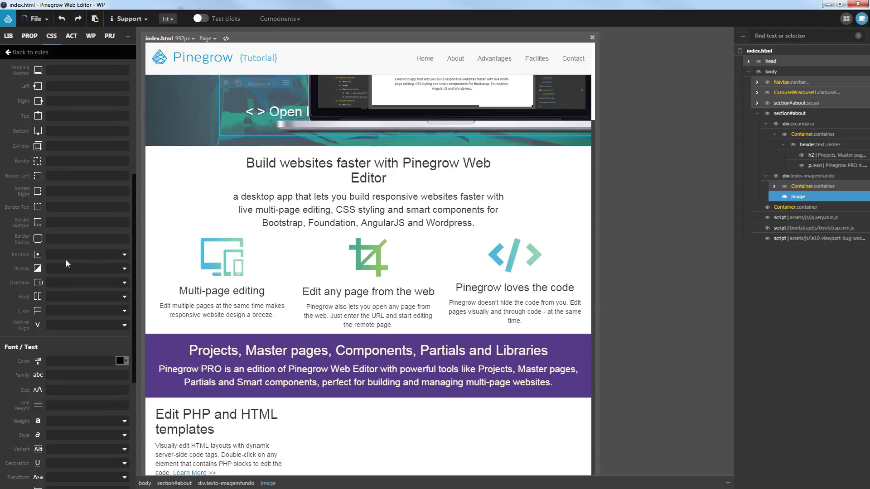
click(72, 260)
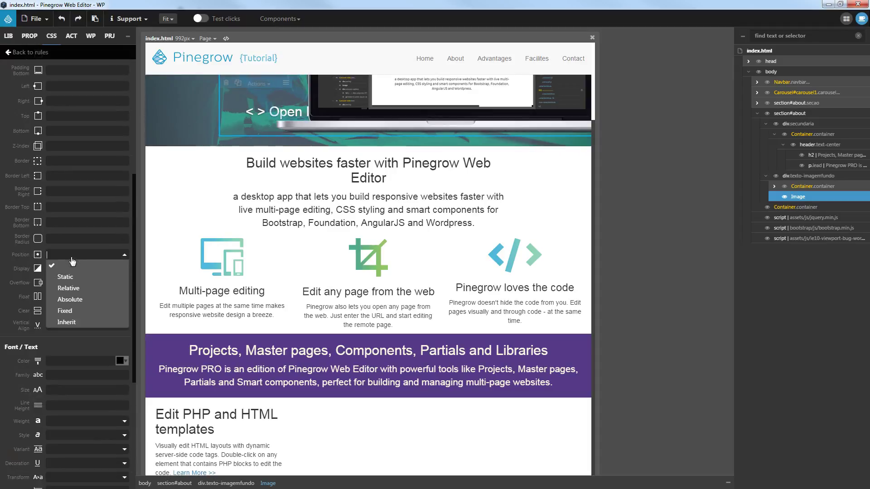
click(69, 289)
- Check the laptop image's placement at several narrower and wider preview widths, and save the page
scroll(312, 318, down, 3)
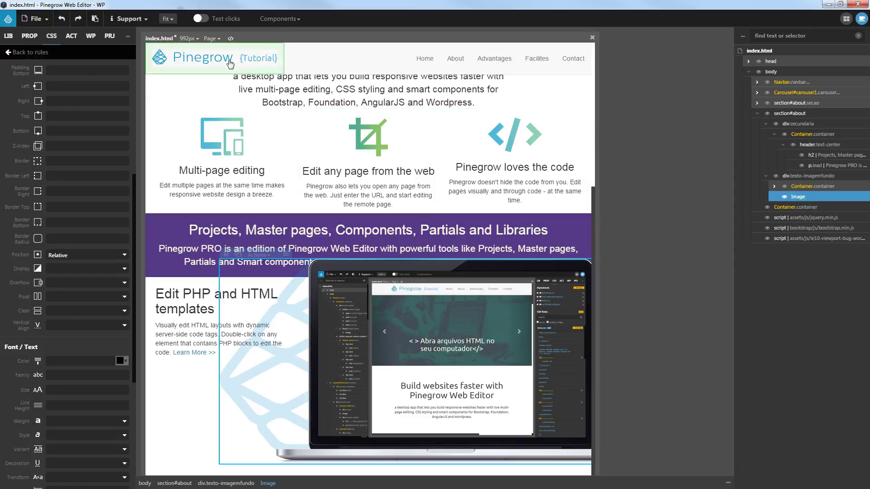
drag(598, 137, 421, 123)
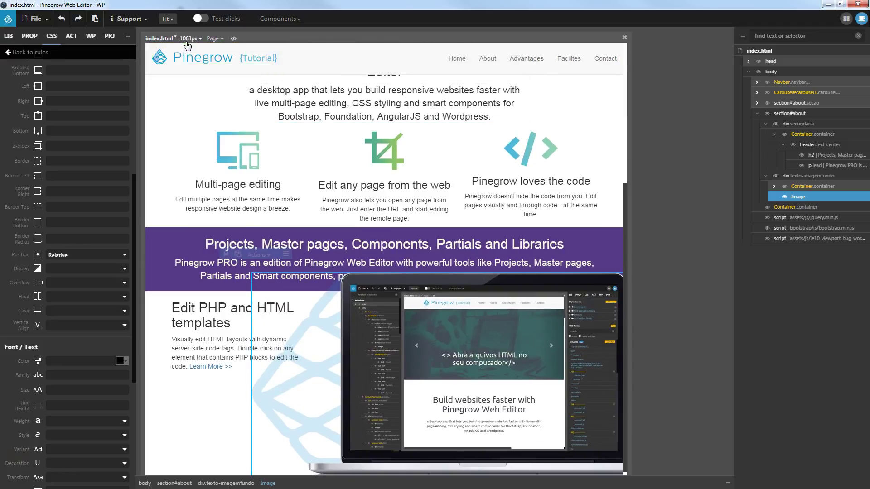
drag(622, 140, 545, 172)
scroll(331, 296, down, 4)
drag(542, 202, 633, 239)
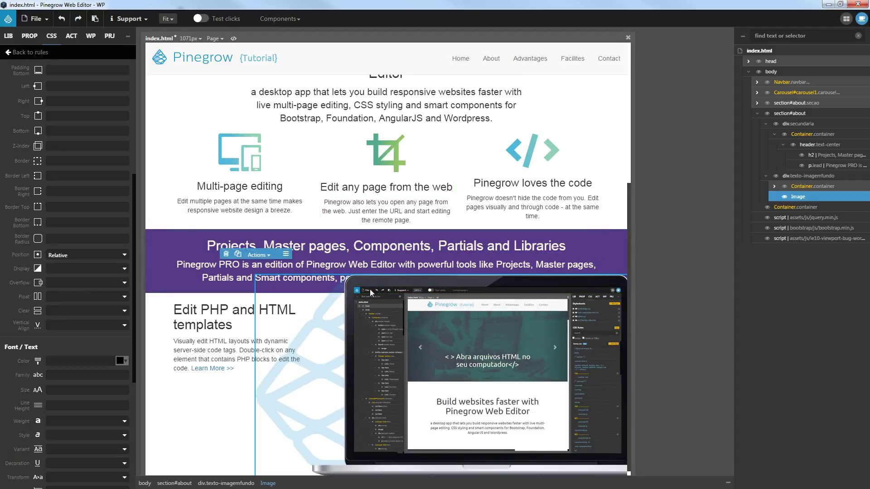
click(19, 54)
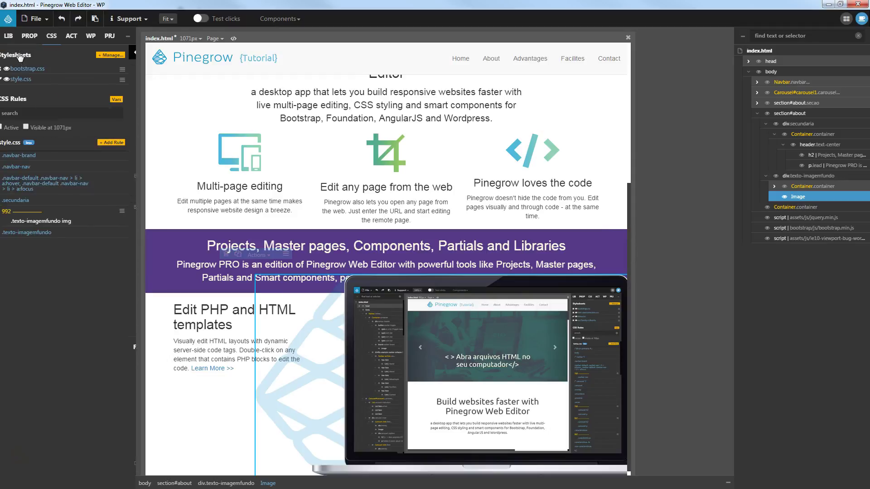
key(ctrl+s)
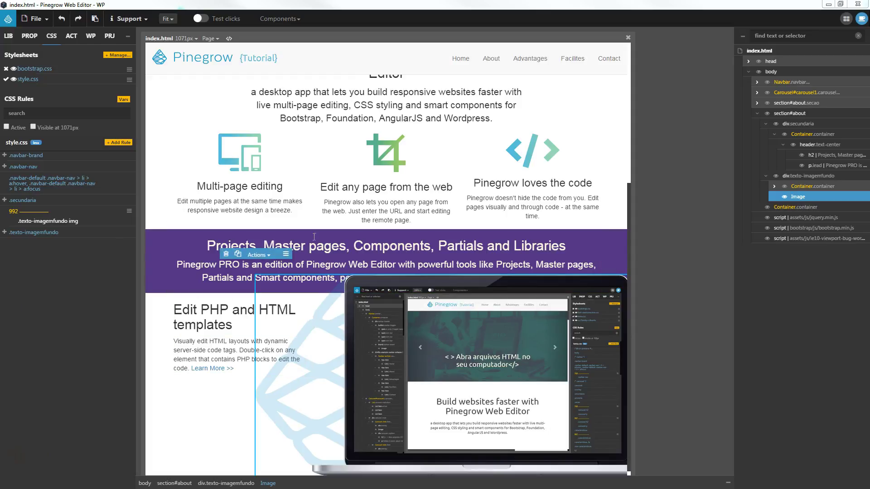
- Set the preview to the 1200 px breakpoint and create another .texto-imagemfundo rule in style.css
click(183, 39)
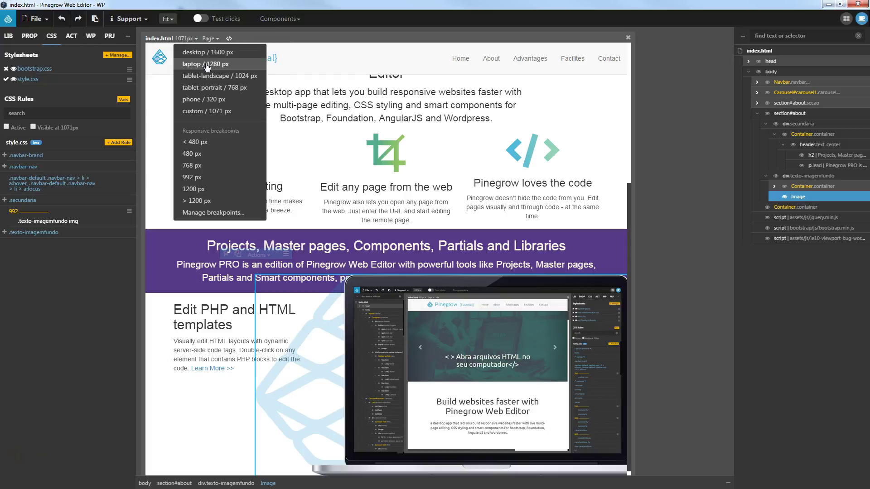
click(196, 189)
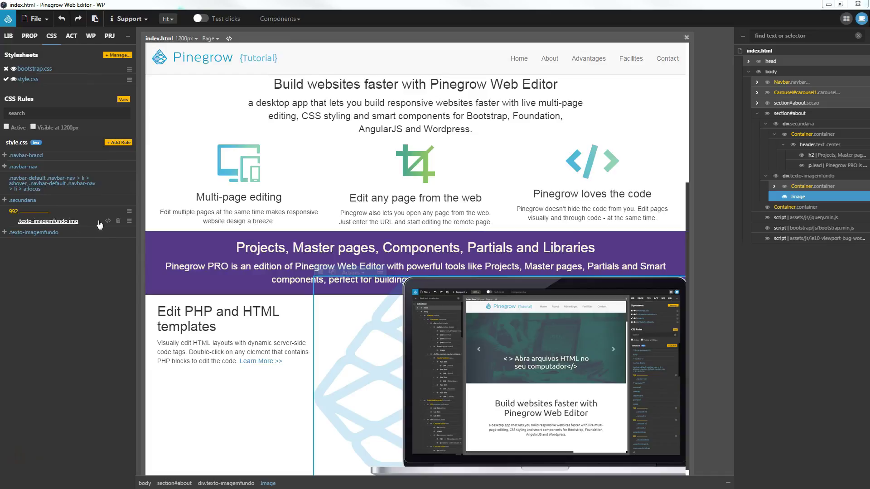
click(119, 143)
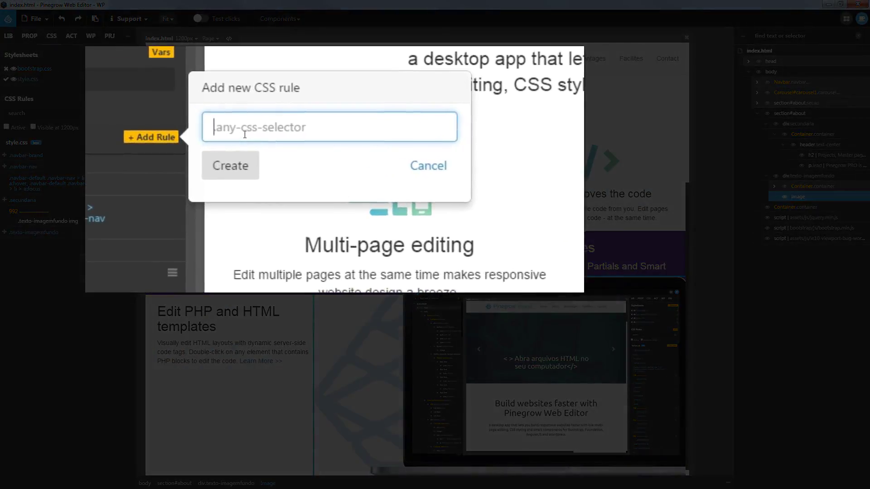
text(.)
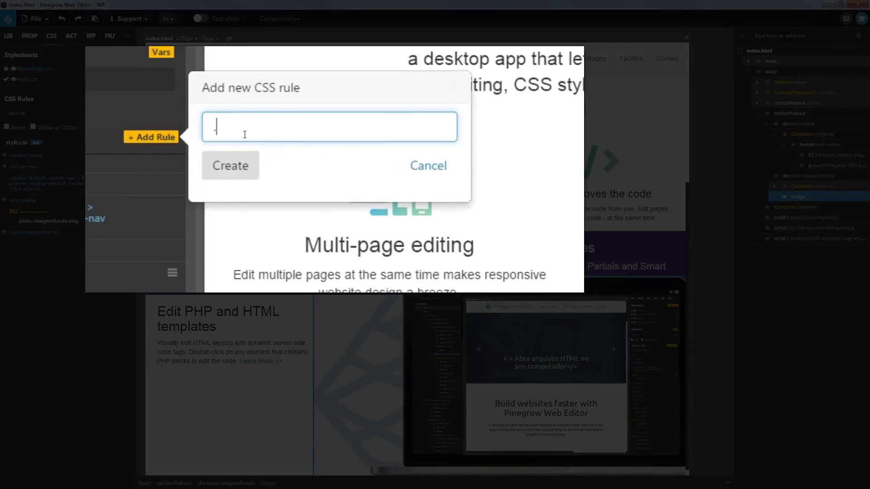
text(text)
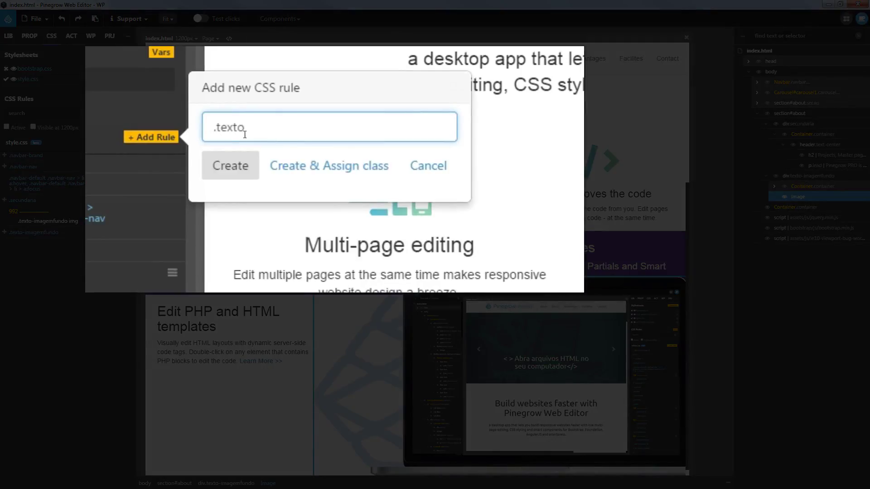
text(o)
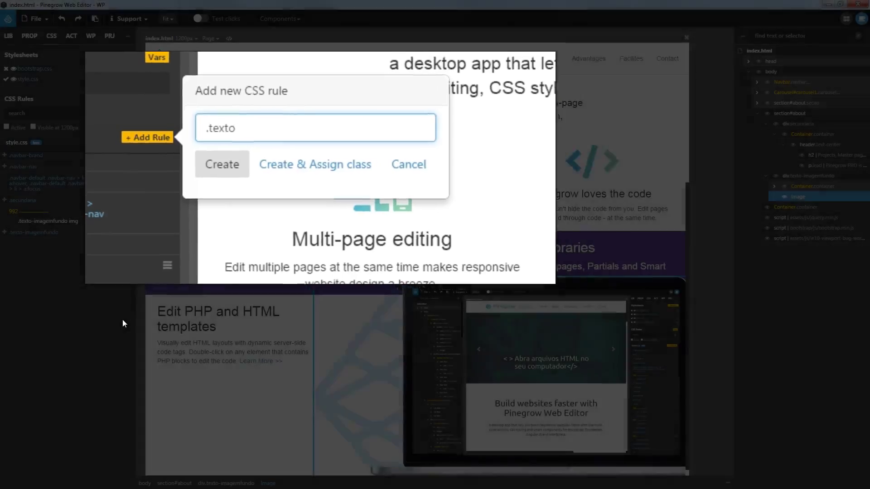
text(-imagemfundo)
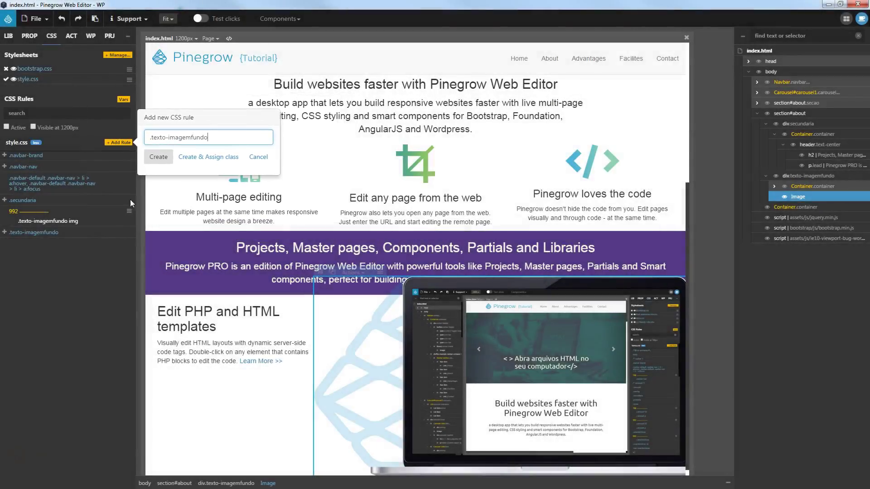
click(158, 158)
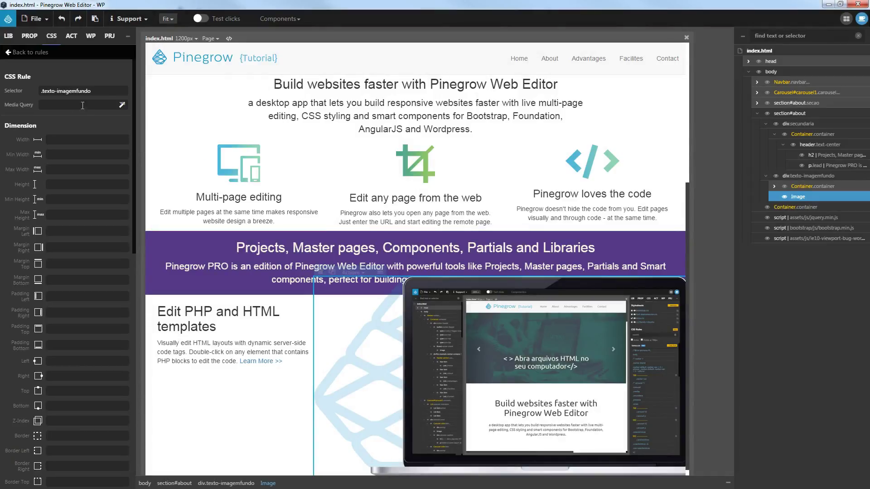
- Limit the new .texto-imagemfundo rule to the media query (min-width:1200px)
click(122, 105)
click(466, 371)
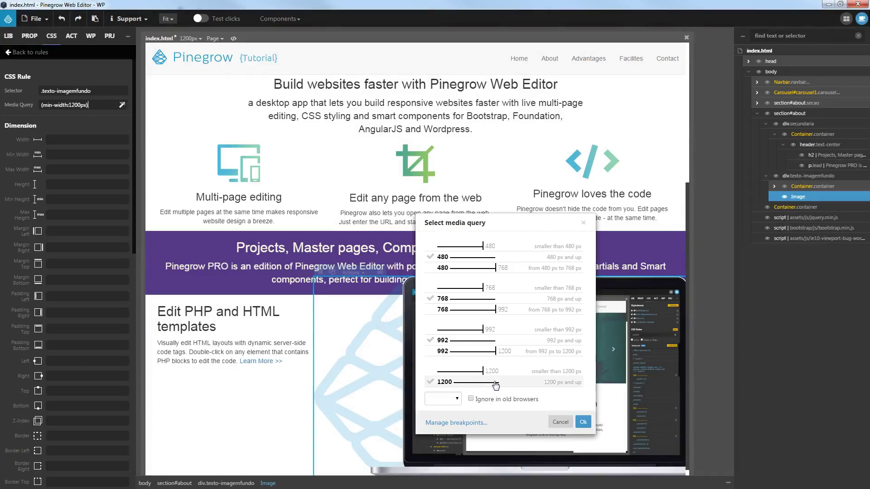
click(480, 383)
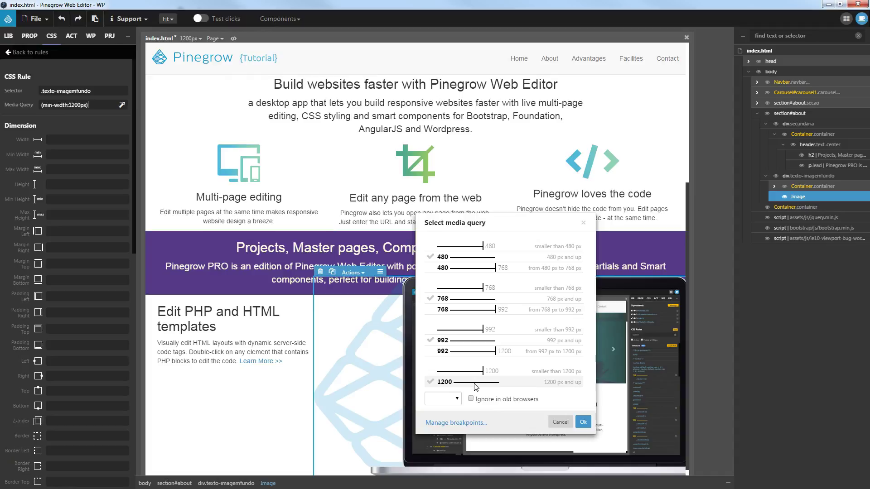
double_click(551, 384)
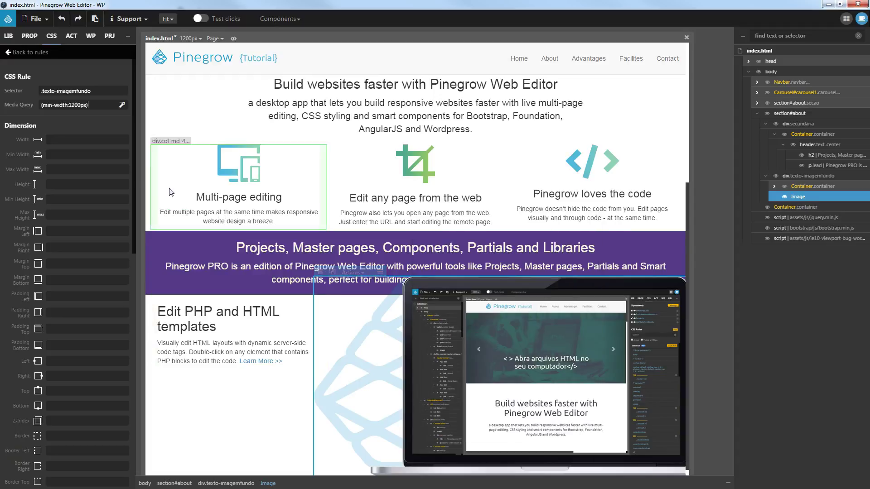
- Set the 1200px rule's width to 1060px, change its selector to .texto-imagemfundo img, and save the page
click(100, 141)
text(1060px)
click(108, 91)
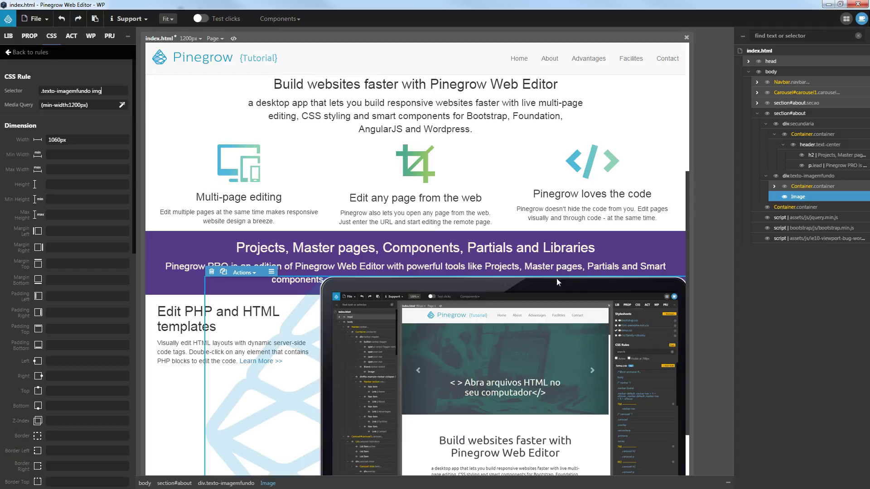
key(ctrl+s)
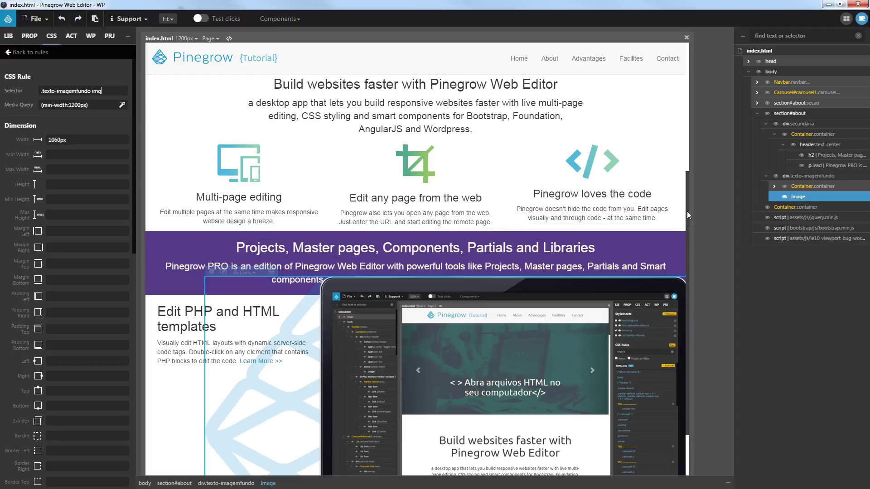
- Check how the laptop image resizes at narrower and wider preview widths, and return to the list of CSS rules
drag(690, 163, 559, 136)
drag(559, 167, 720, 220)
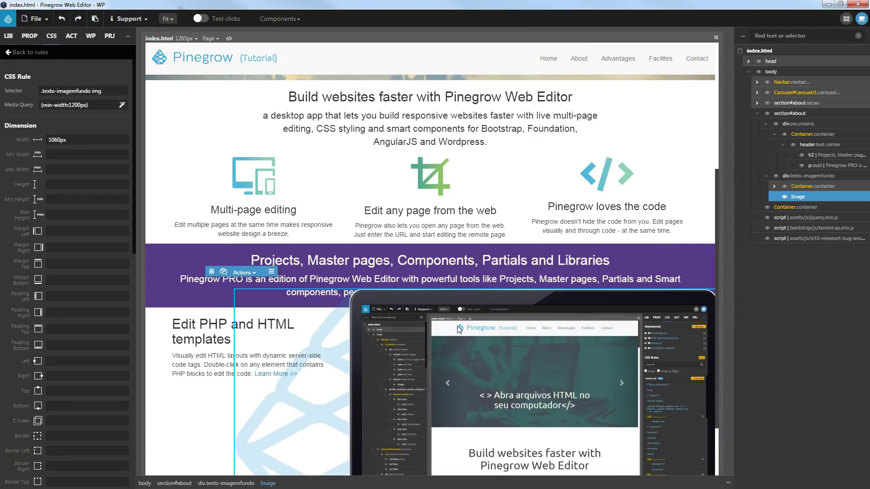
click(76, 91)
key(ctrl+s)
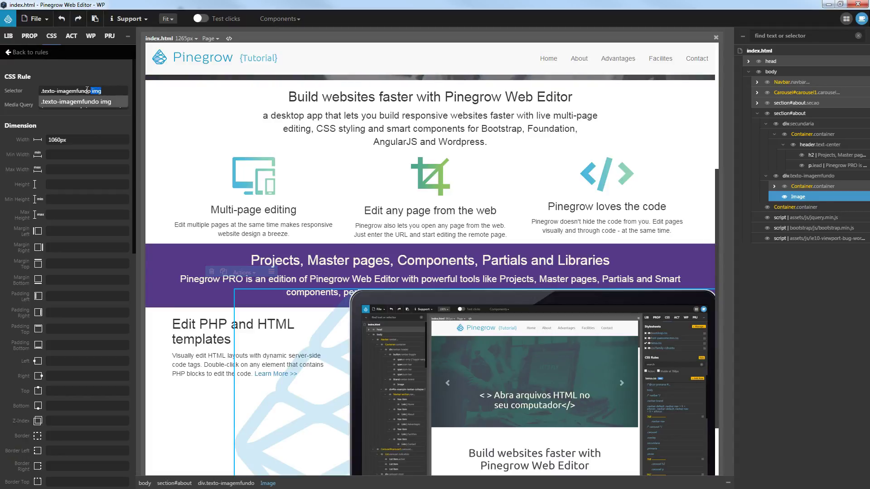
click(28, 52)
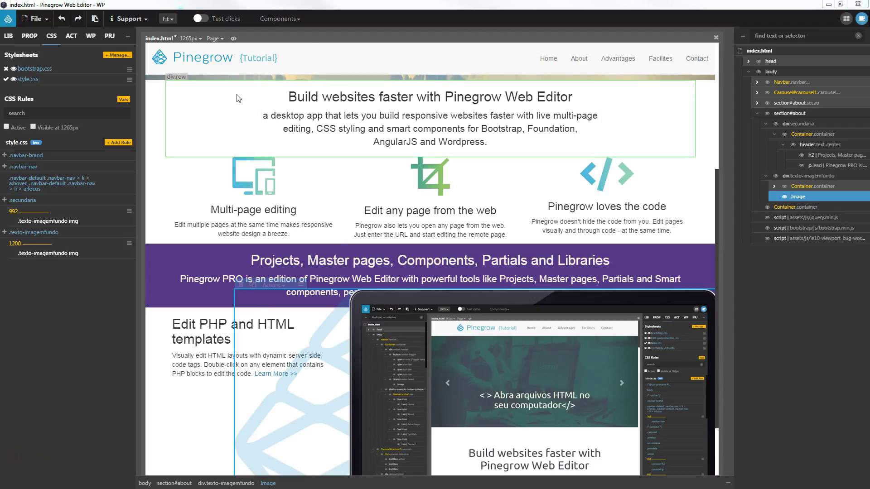
- Preview the page at desktop / 1600 px and 100% zoom, and examine the laptop image's placement across the page width
click(190, 39)
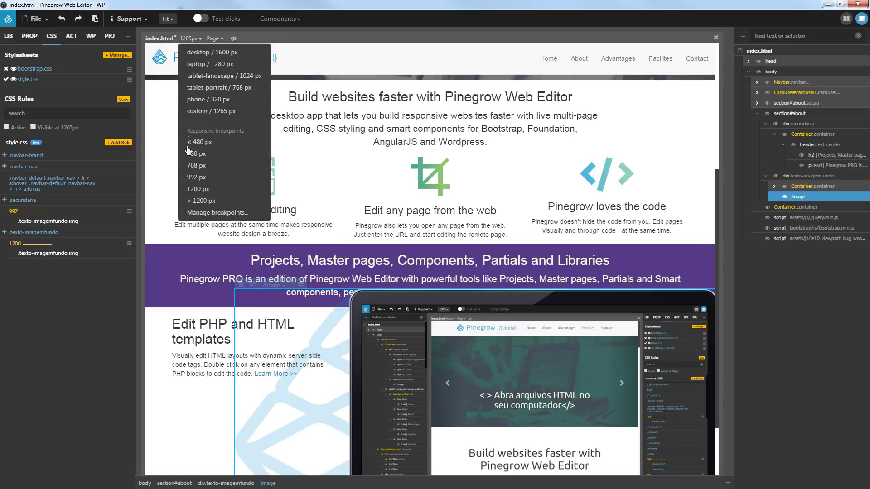
click(219, 53)
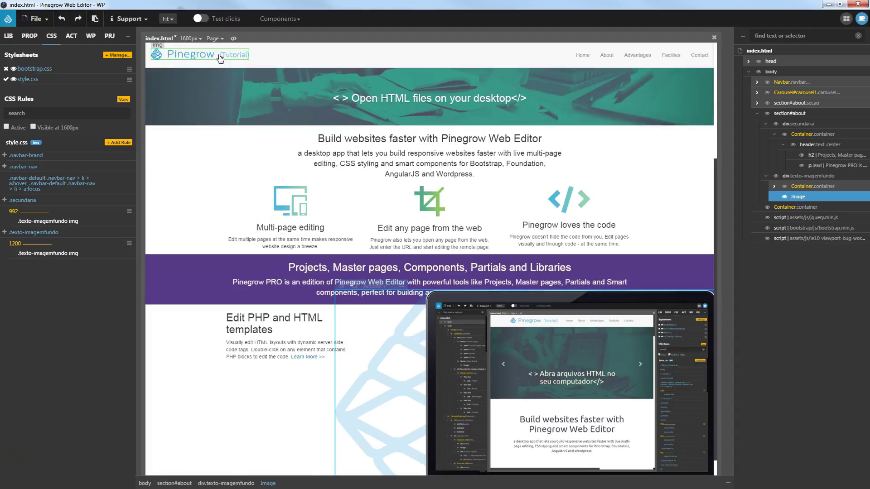
click(167, 20)
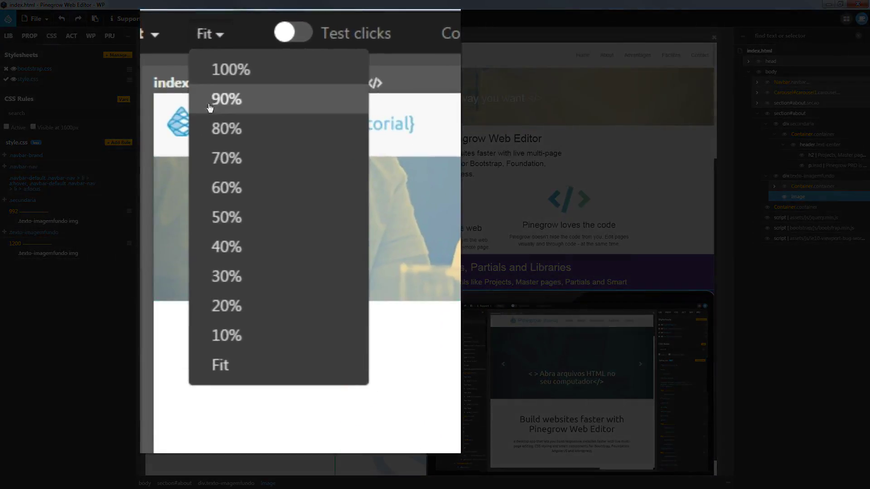
click(229, 70)
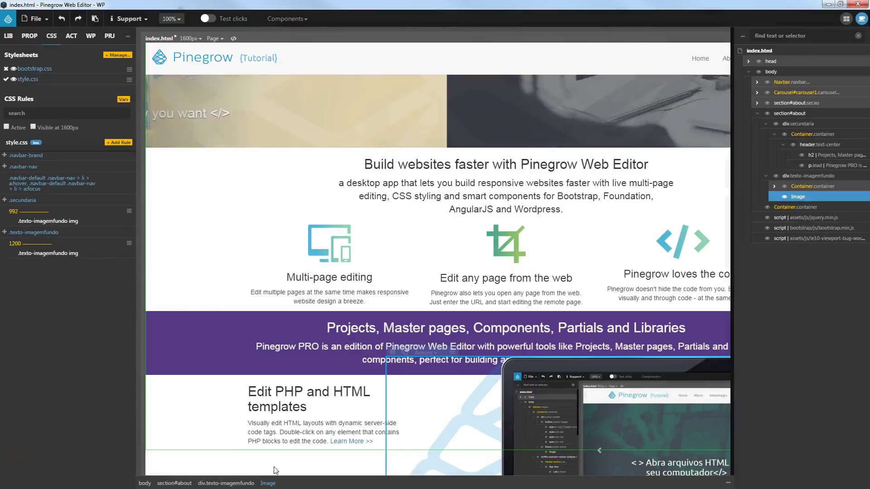
click(728, 484)
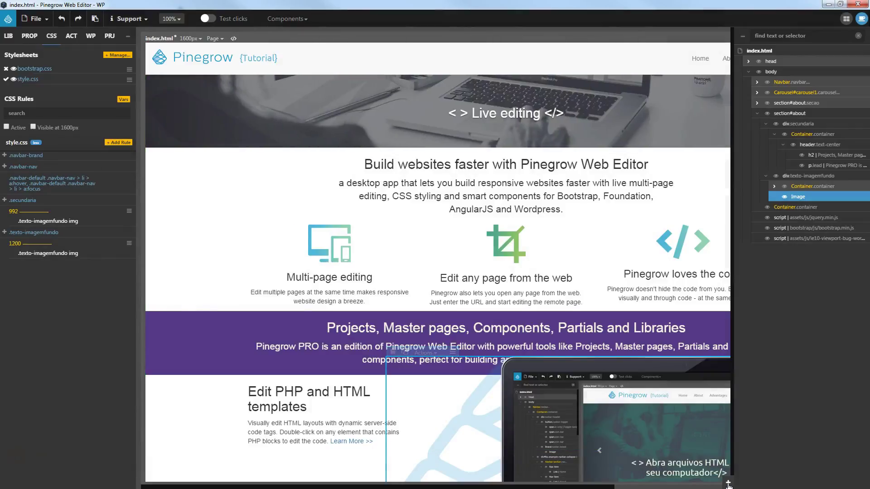
drag(609, 487, 718, 488)
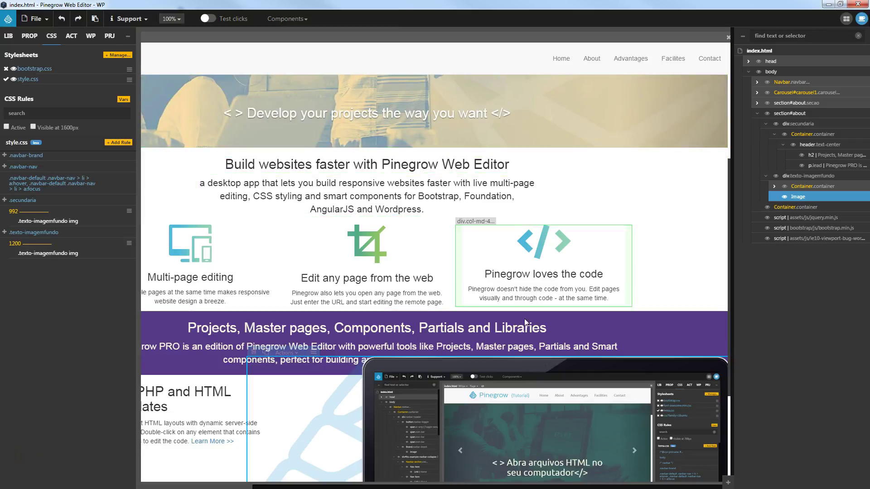
drag(616, 488, 586, 488)
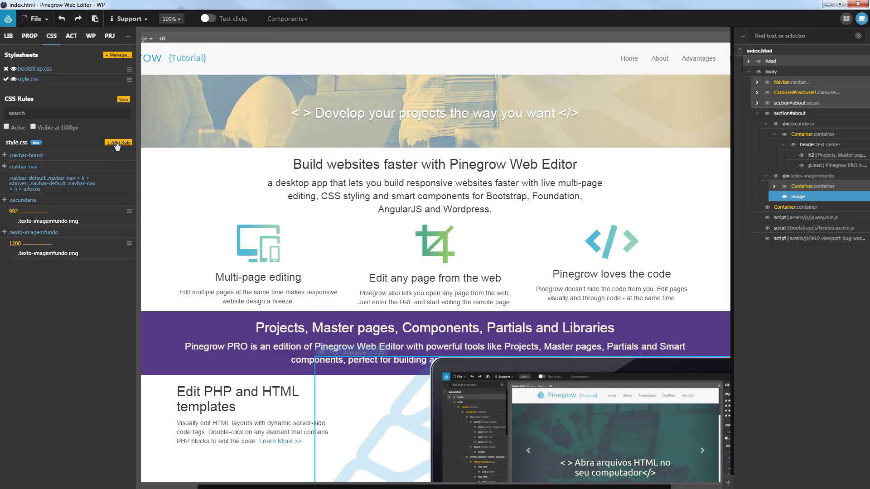
- Create a new CSS rule in style.css with the selector .texto-imagemfundo img
click(117, 144)
text(.te)
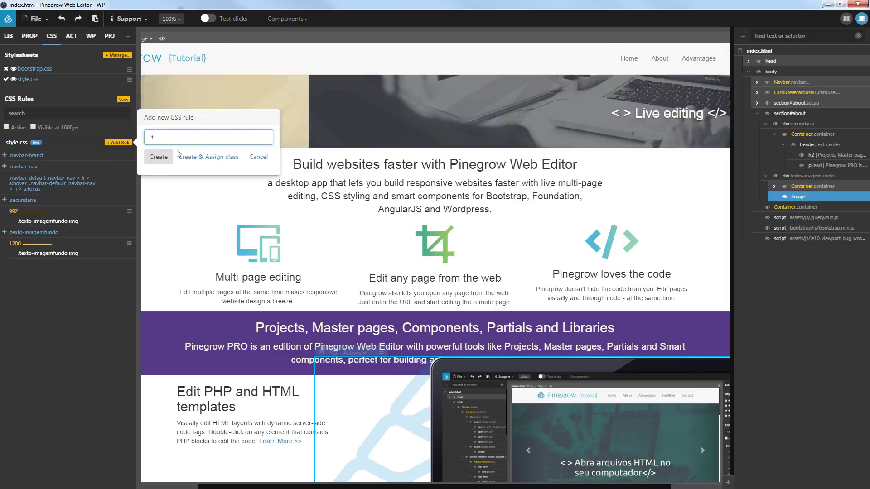
text(xto)
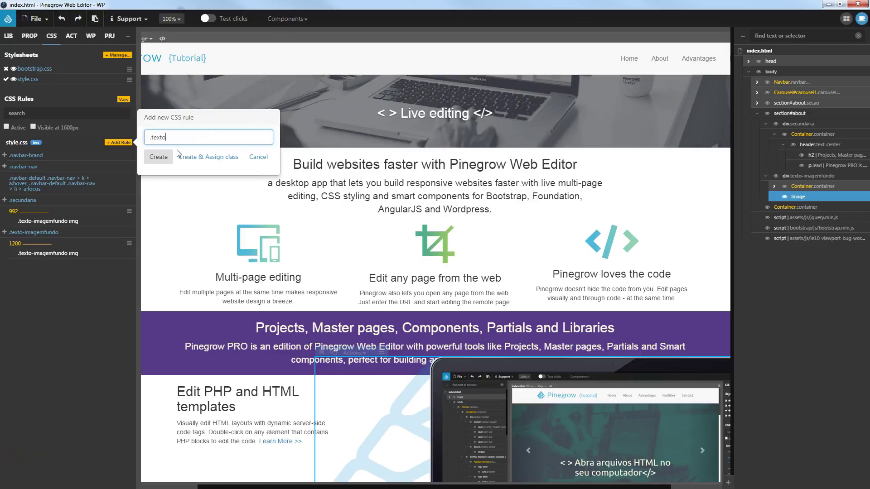
text(-imagemfundo img)
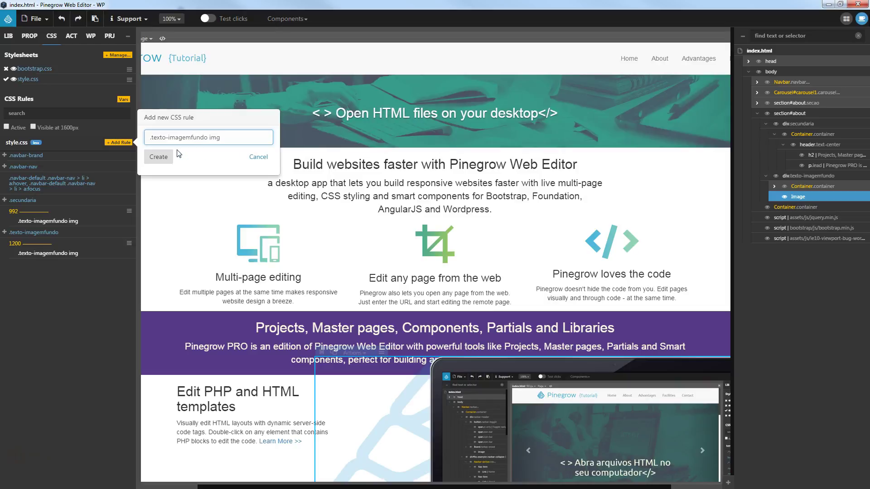
click(159, 156)
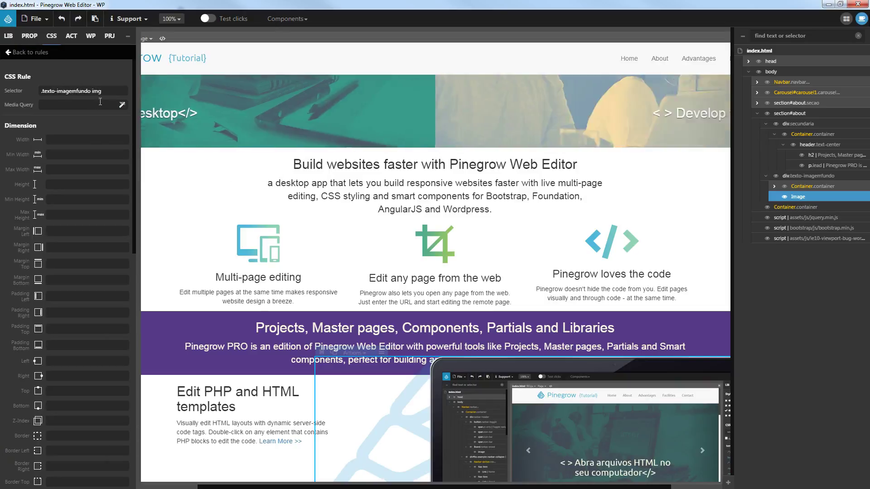
click(123, 107)
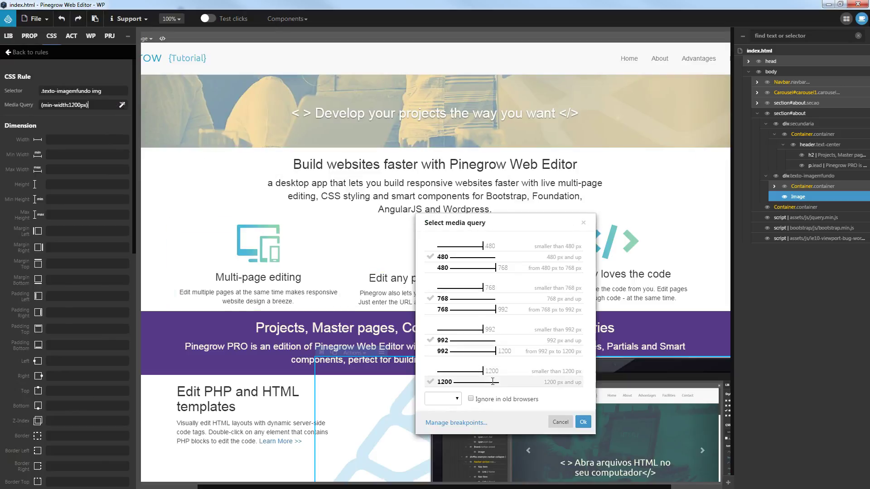
click(457, 398)
click(492, 366)
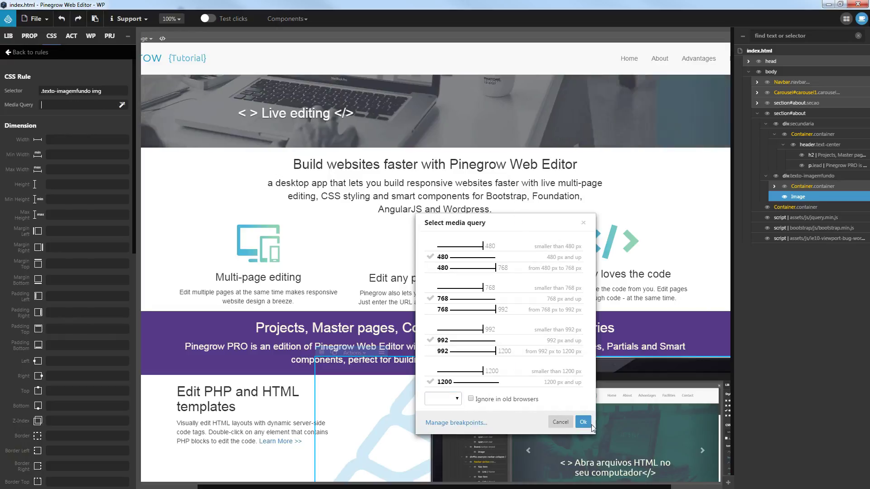
click(561, 422)
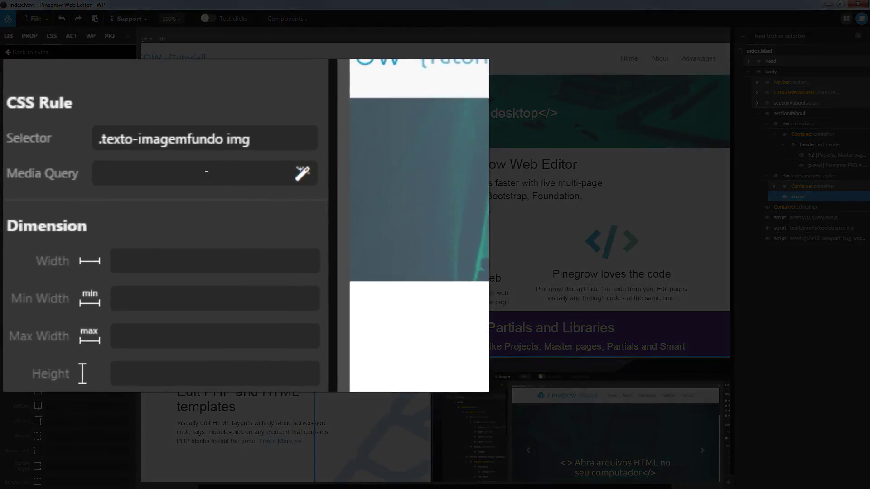
- Limit the new .texto-imagemfundo img rule to the media query screen and (min-width: 1400px)
text(screen and )
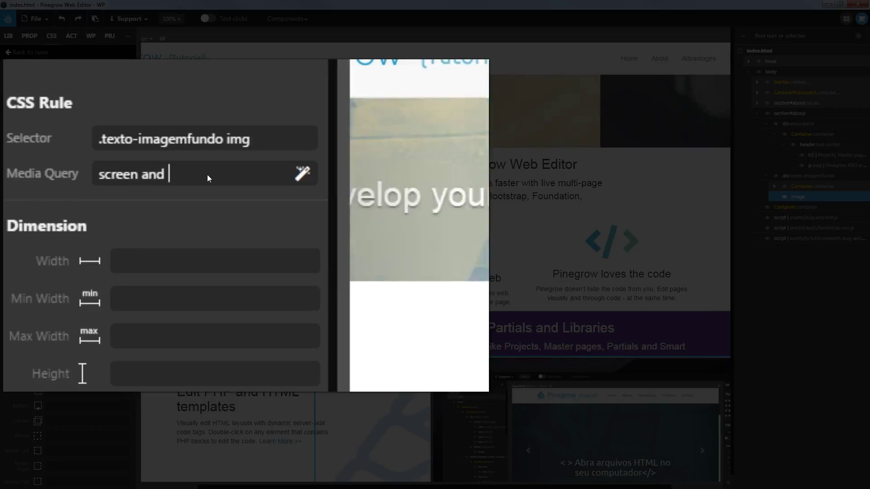
text((m)
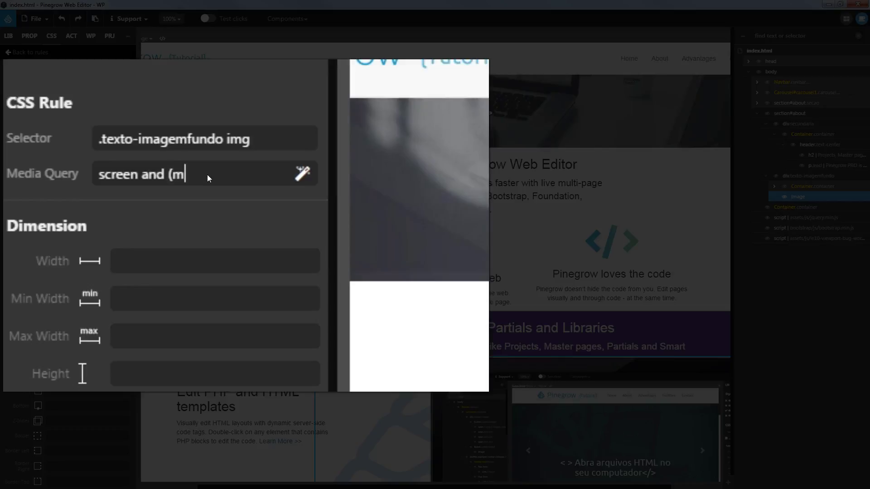
text(in-width: 1)
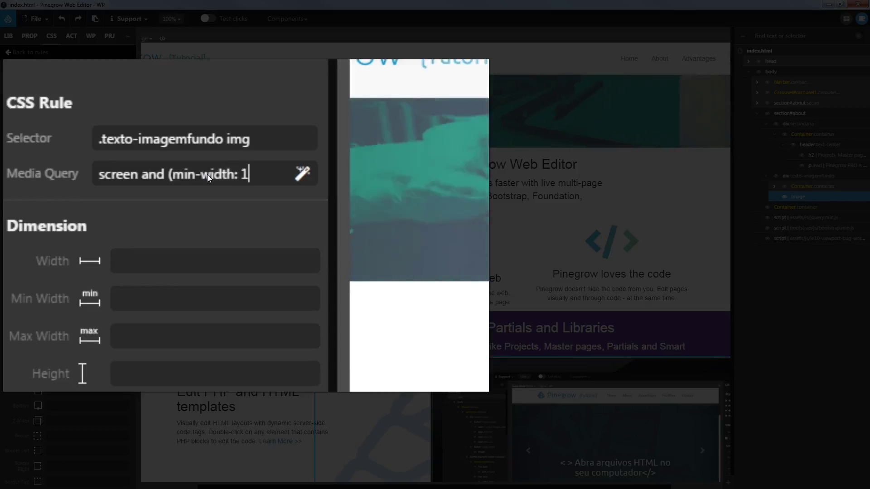
text(400px)
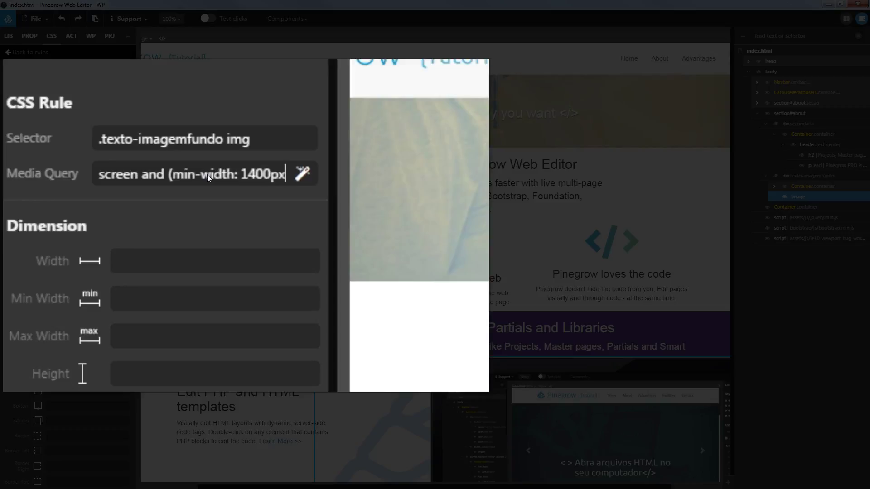
text())
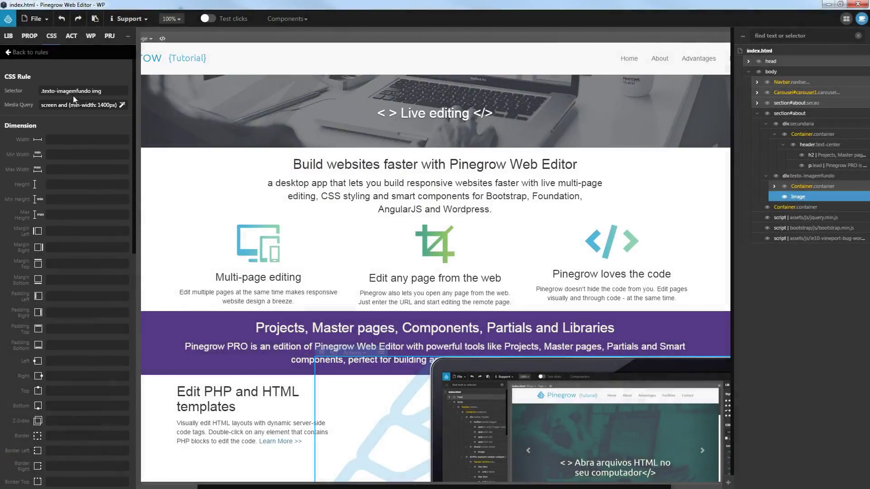
- Set the 1400px rule's width to 1200px, return to the list of CSS rules, and save the page
click(66, 140)
text(1200)
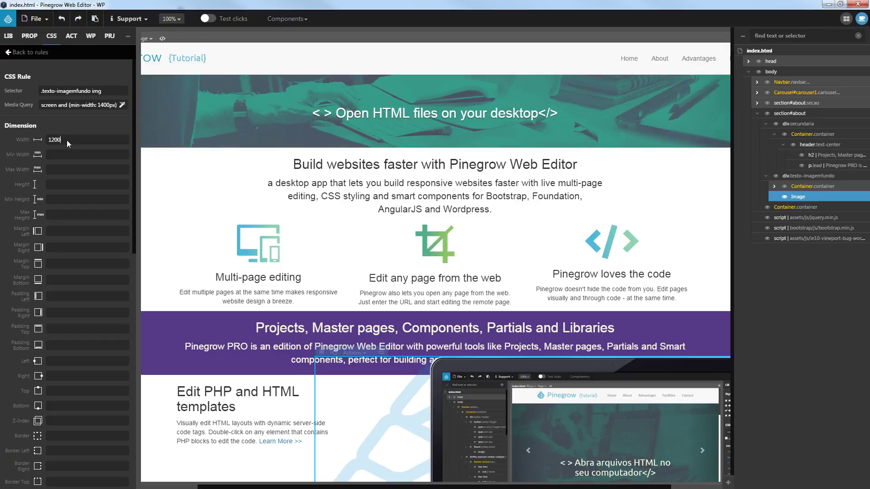
text(px)
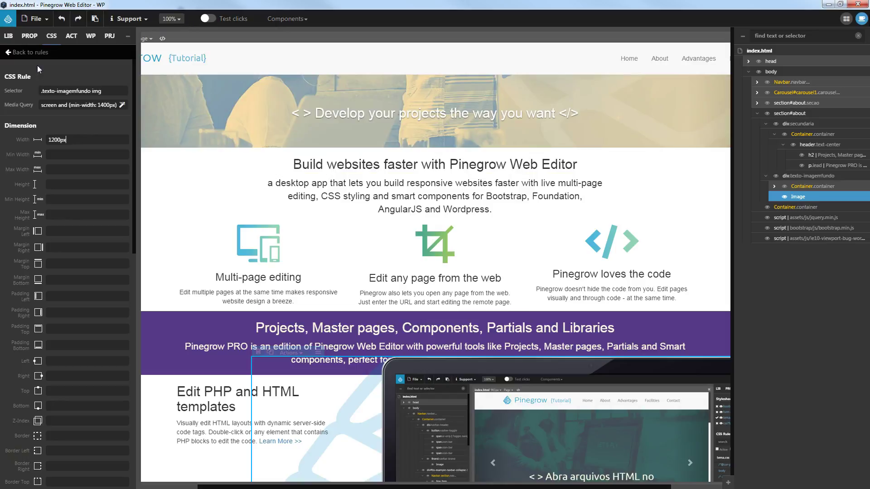
click(31, 53)
key(ctrl+s)
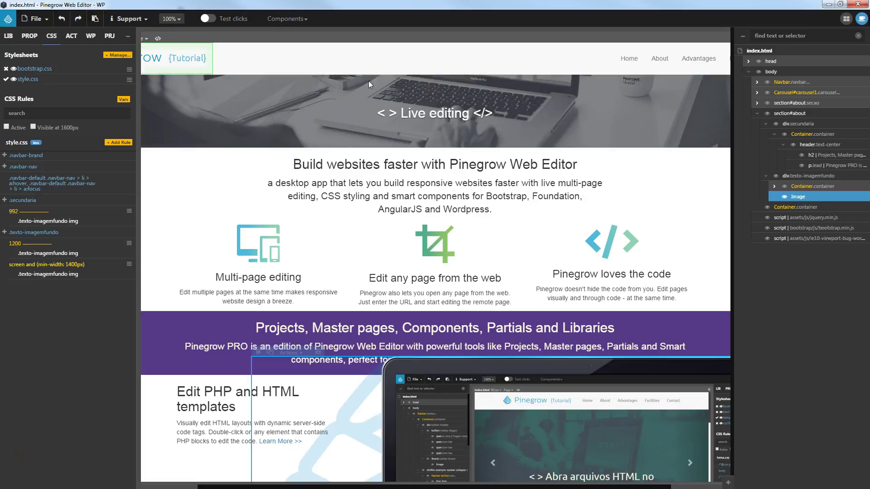
- Collapse both side panels and examine the laptop image across the full width of the page preview
drag(203, 487, 169, 488)
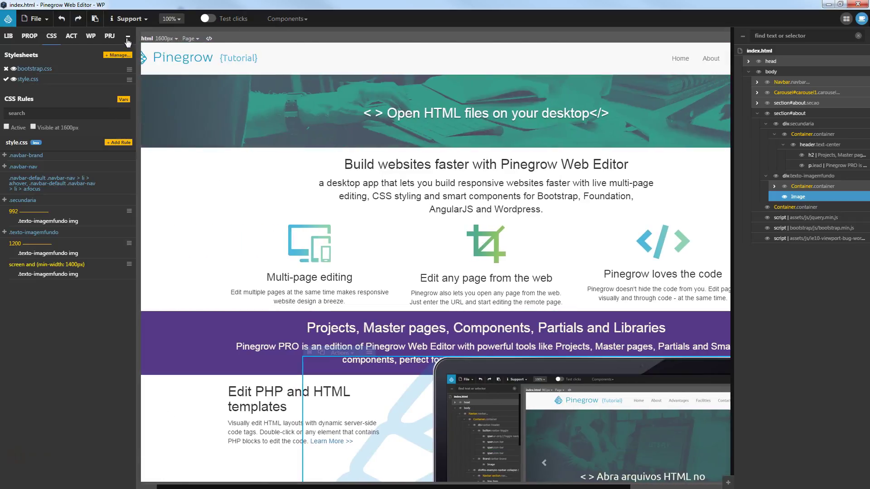
click(128, 36)
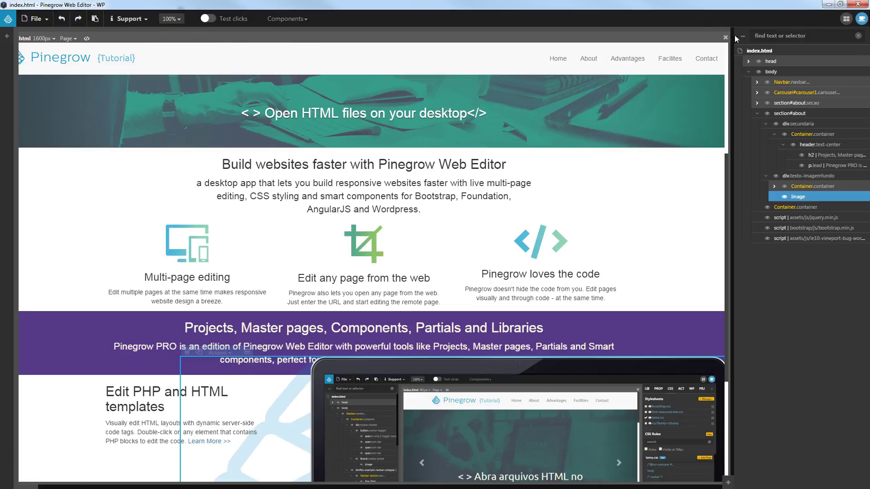
click(743, 38)
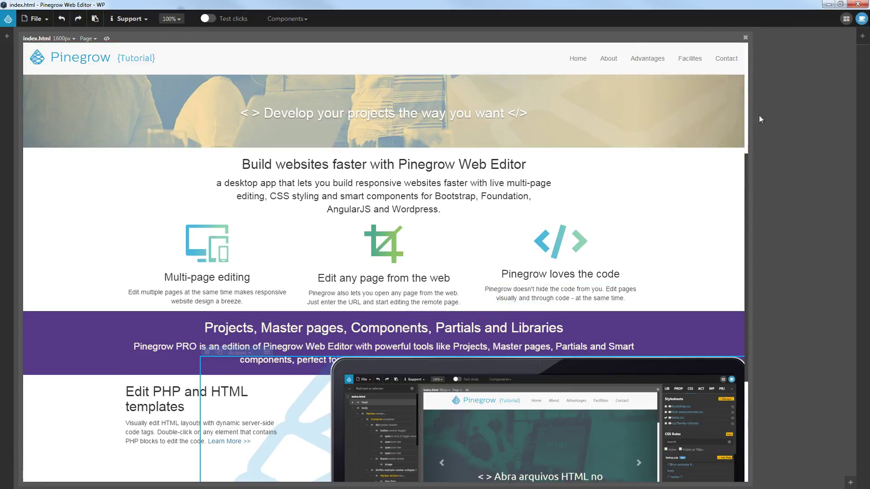
drag(746, 159, 745, 244)
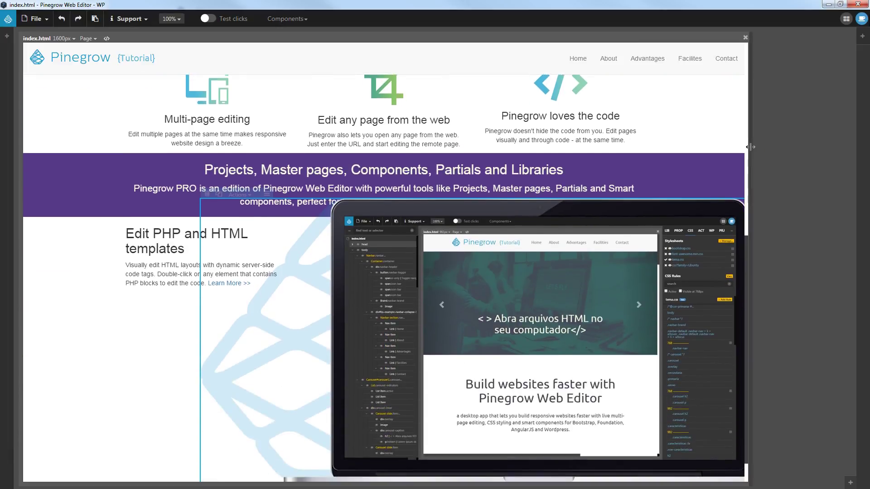
- Check how the laptop image adapts at narrower and wider preview widths, ending at tablet-landscape / 1024 px
drag(750, 147, 509, 174)
drag(569, 185, 809, 190)
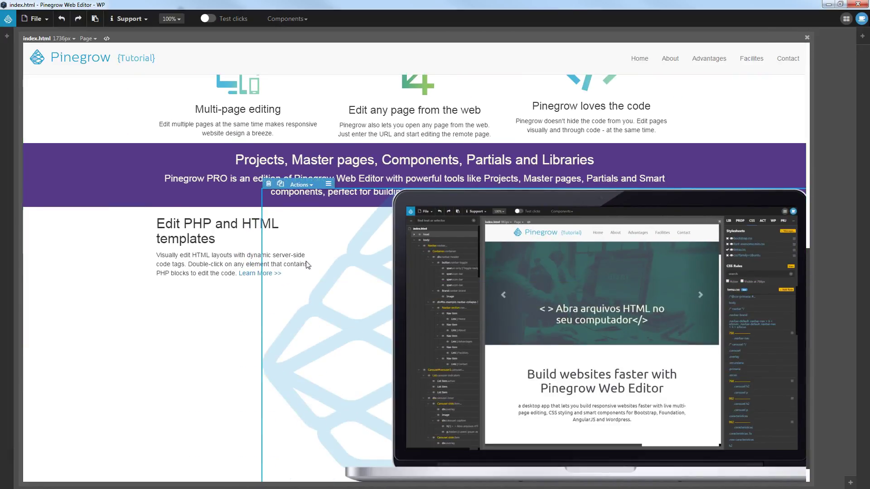
drag(814, 205, 748, 357)
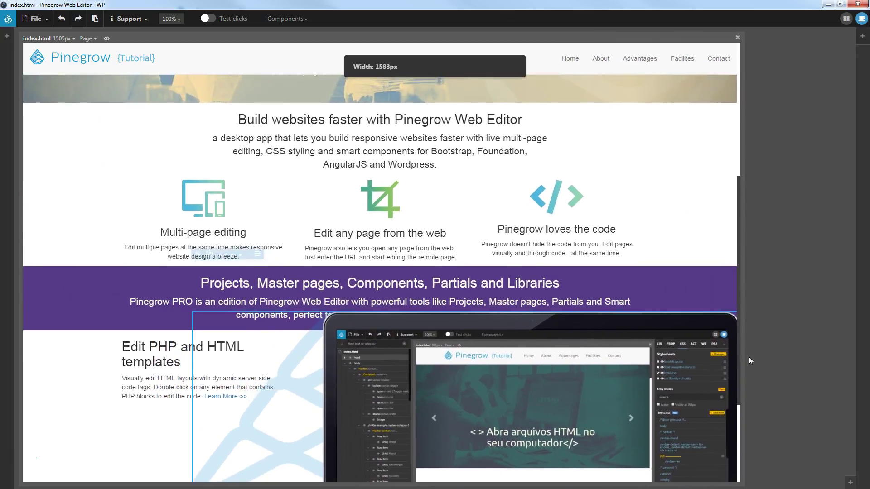
scroll(636, 335, down, 3)
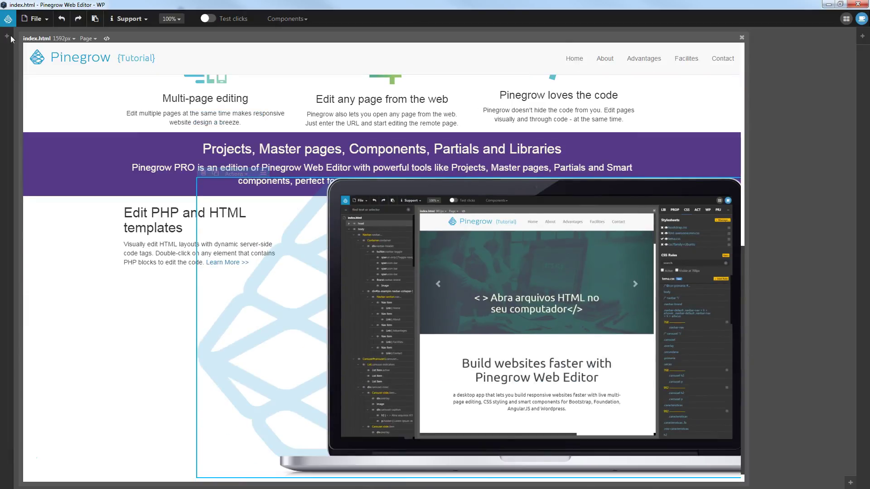
click(65, 39)
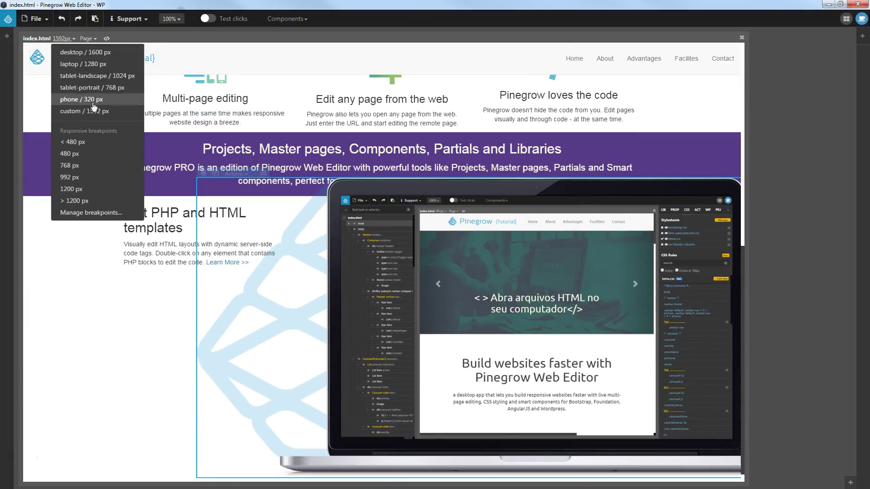
click(98, 77)
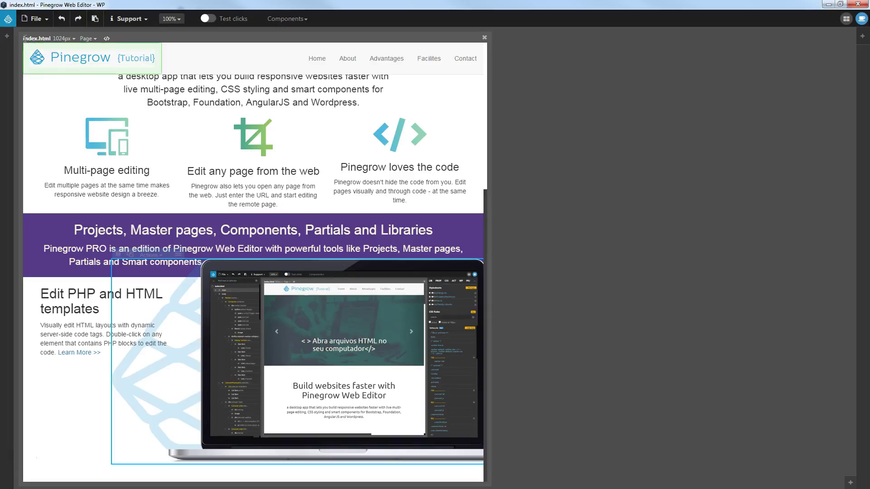
- Restore both side panels and widen the page preview to about 1276 px
mouse_move(8, 42)
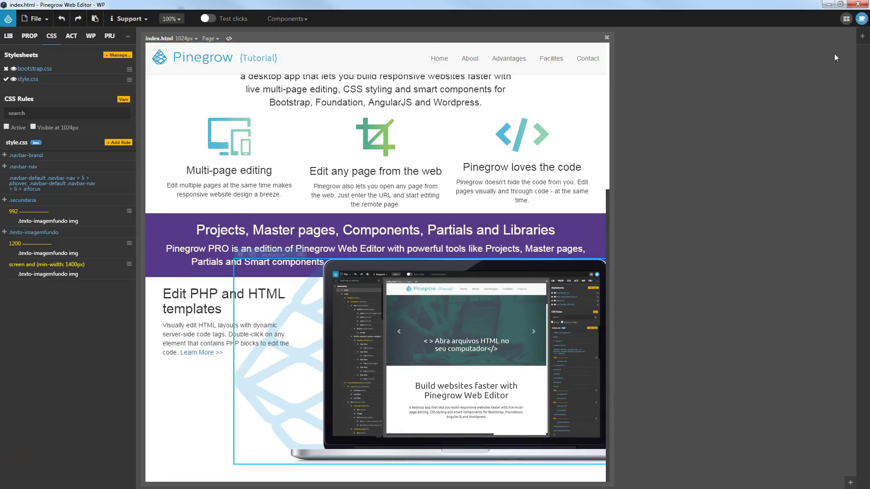
click(863, 37)
drag(611, 97, 723, 107)
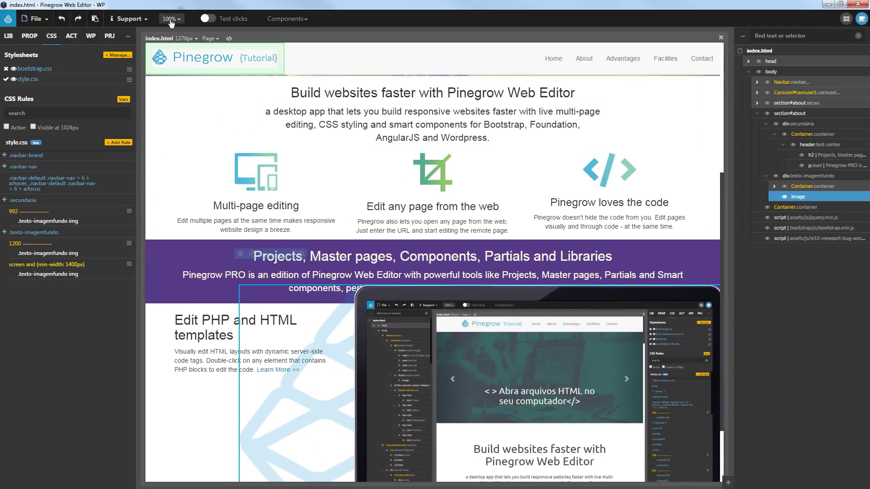
- Save the page and select the "Edit PHP and HTML templates" heading
key(ctrl+s)
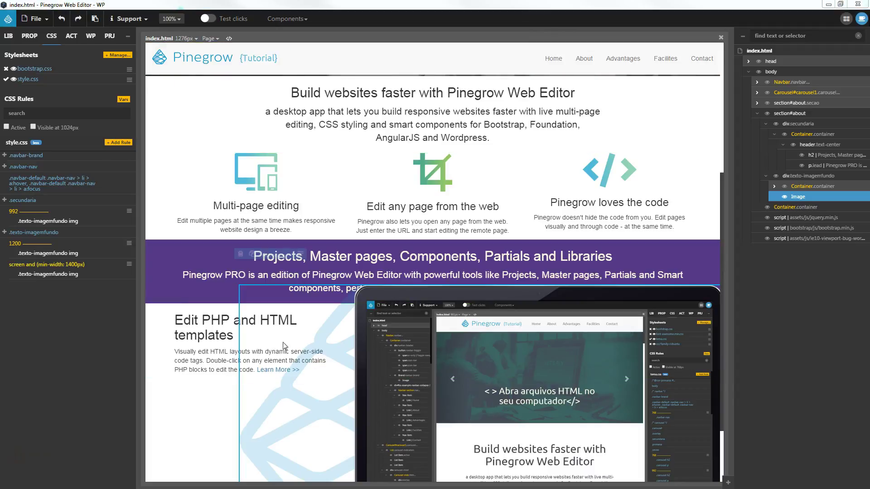
click(213, 341)
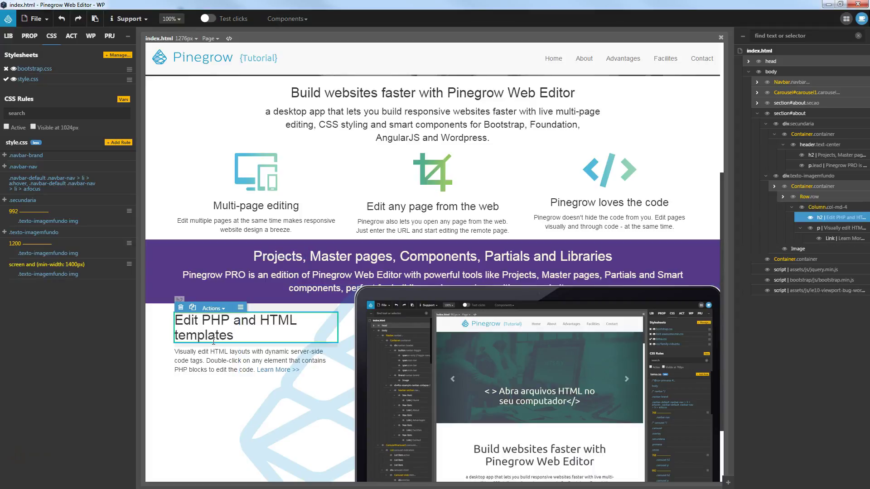
- Examine the finished page below the laptop image, viewing the content of its Responsive, App and How to use tabs
scroll(214, 341, down, 2)
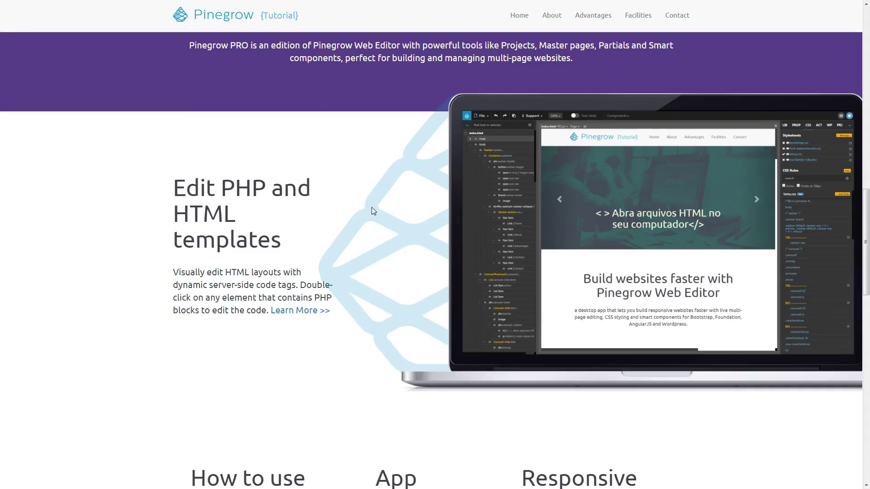
scroll(371, 208, down, 10)
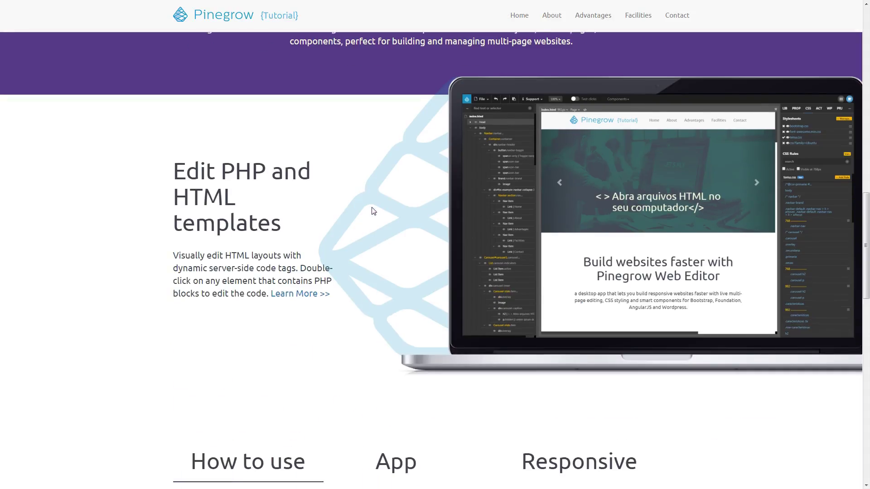
scroll(374, 212, up, 2)
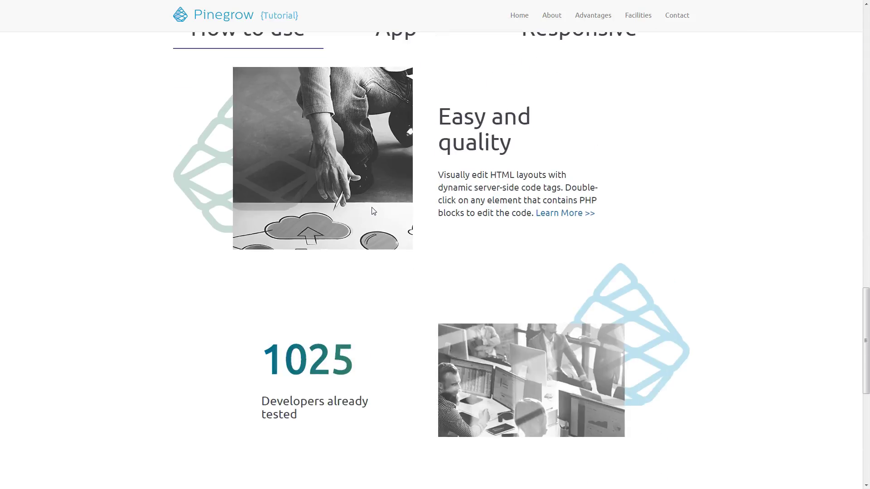
scroll(374, 211, up, 3)
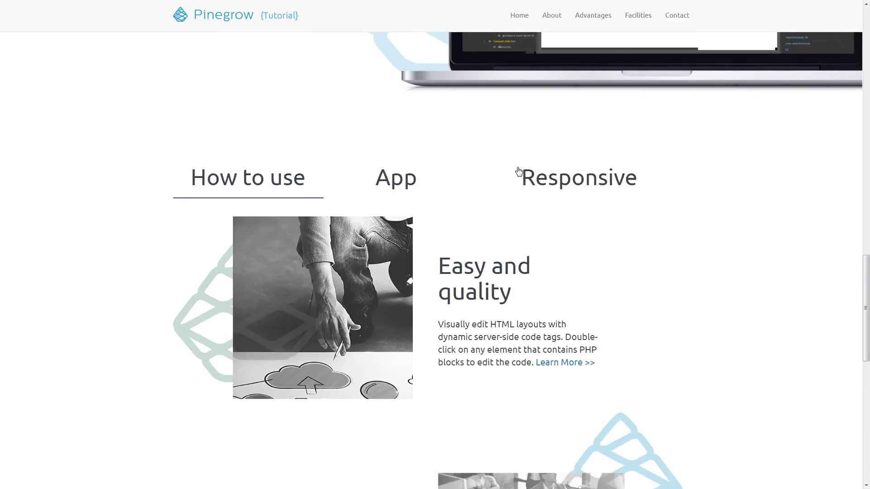
scroll(567, 177, up, 1)
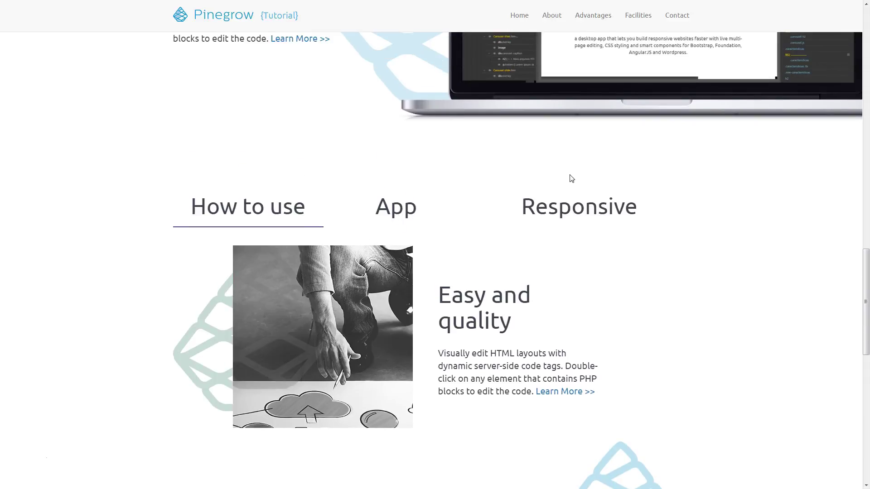
click(550, 213)
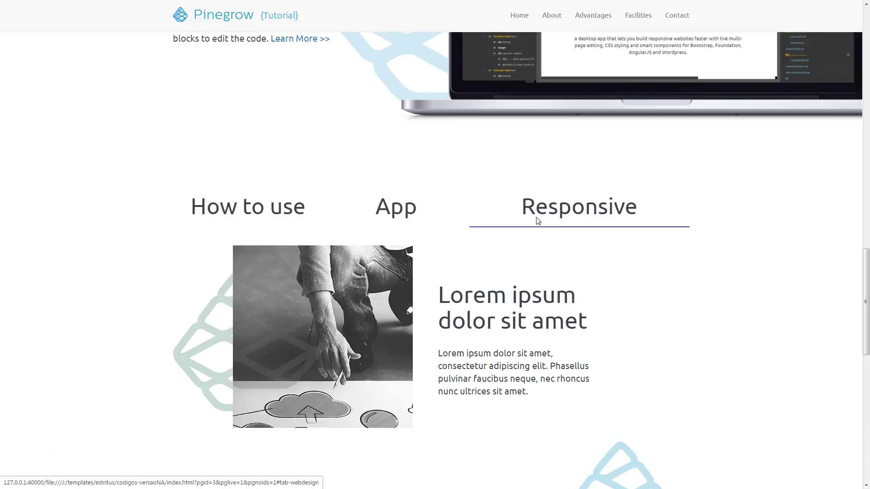
click(380, 217)
click(231, 212)
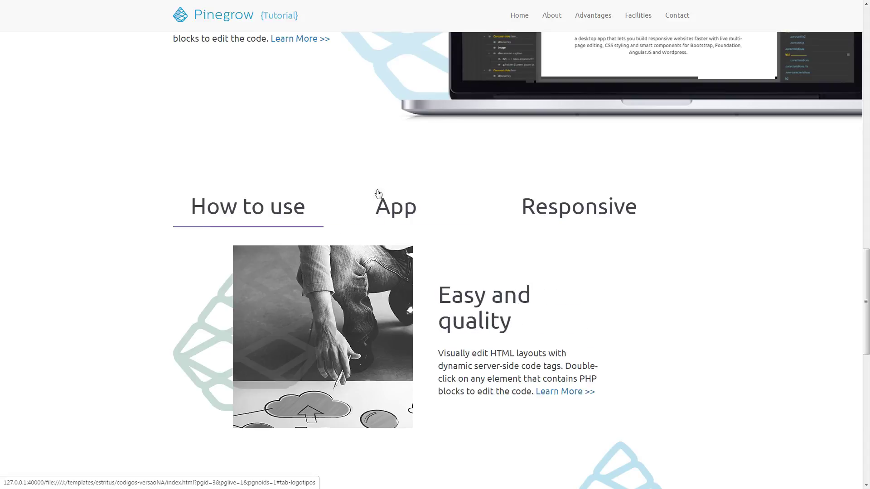
- Switch repeatedly among the How to use, App and Responsive tabs to compare their content and underline, and look over the page down to its footer
click(402, 213)
click(575, 210)
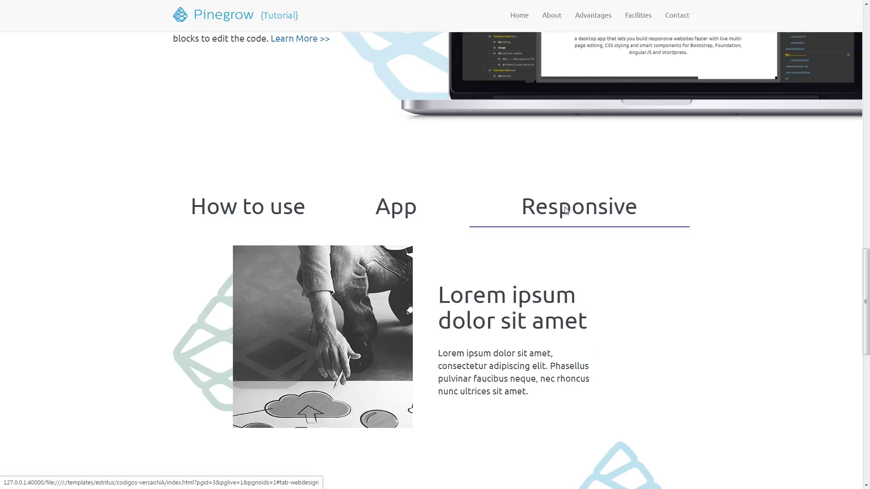
click(397, 212)
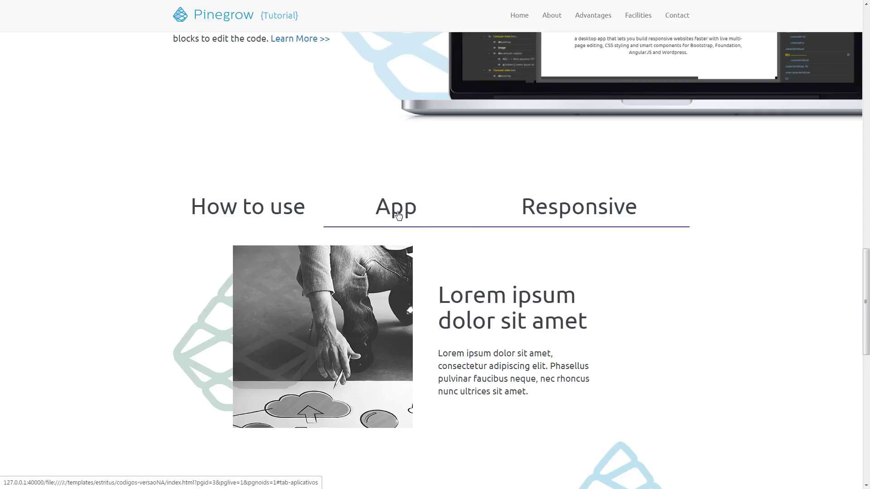
click(233, 217)
click(401, 217)
click(574, 212)
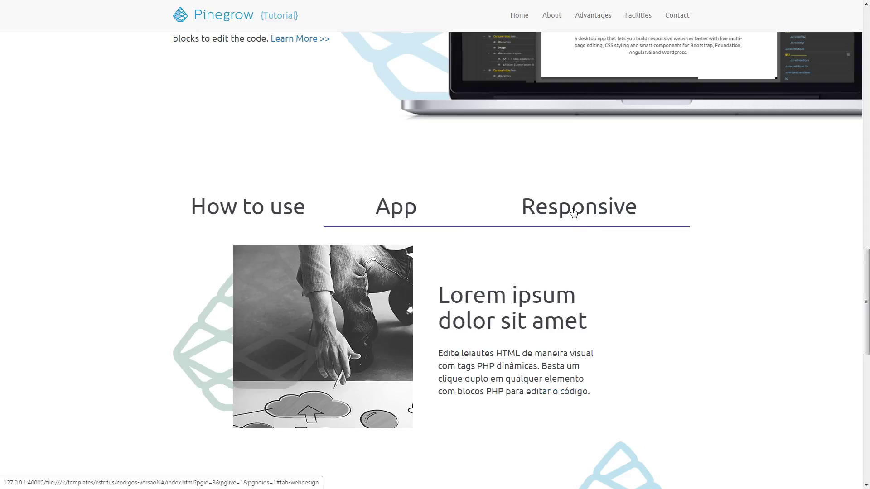
click(401, 213)
click(270, 216)
click(407, 208)
click(559, 217)
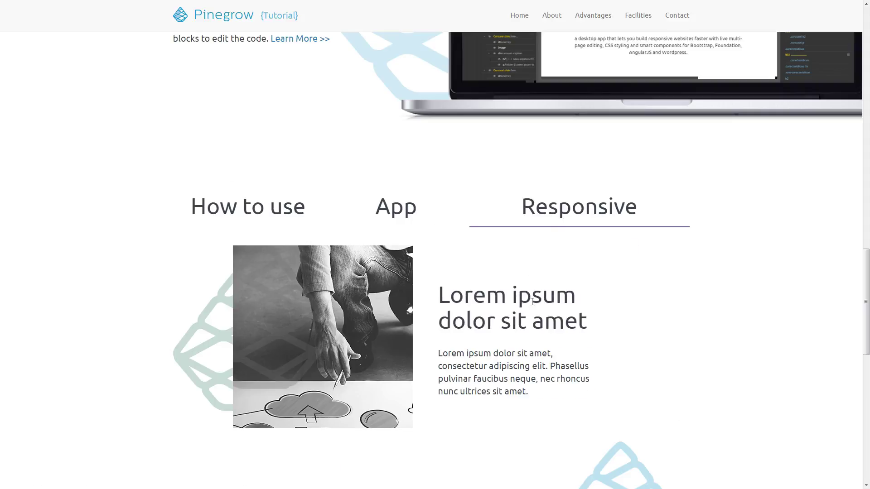
click(405, 220)
scroll(464, 365, down, 12)
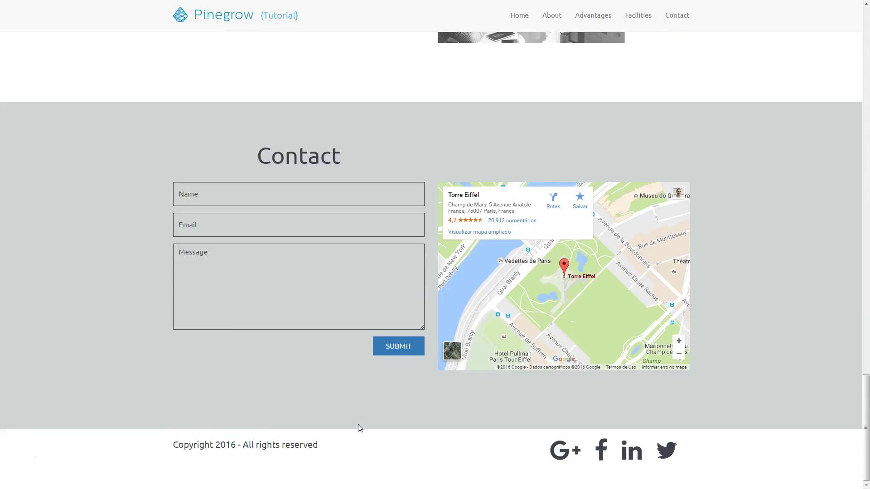
scroll(360, 428, up, 10)
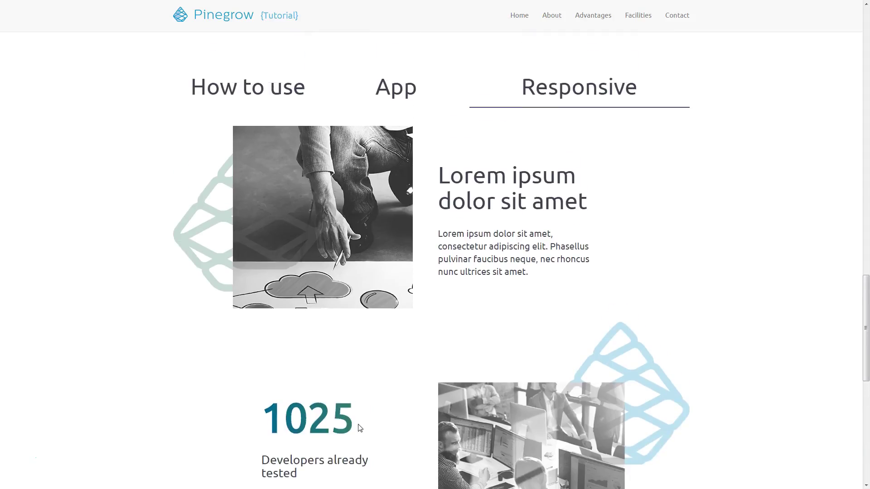